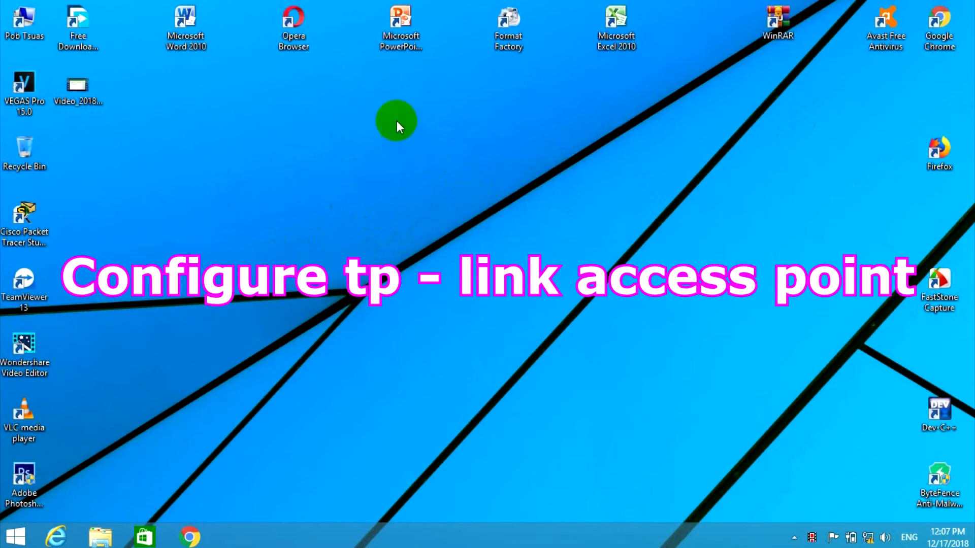
- Refresh the desktop three times
right_click(401, 122)
left_click(468, 163)
right_click(410, 138)
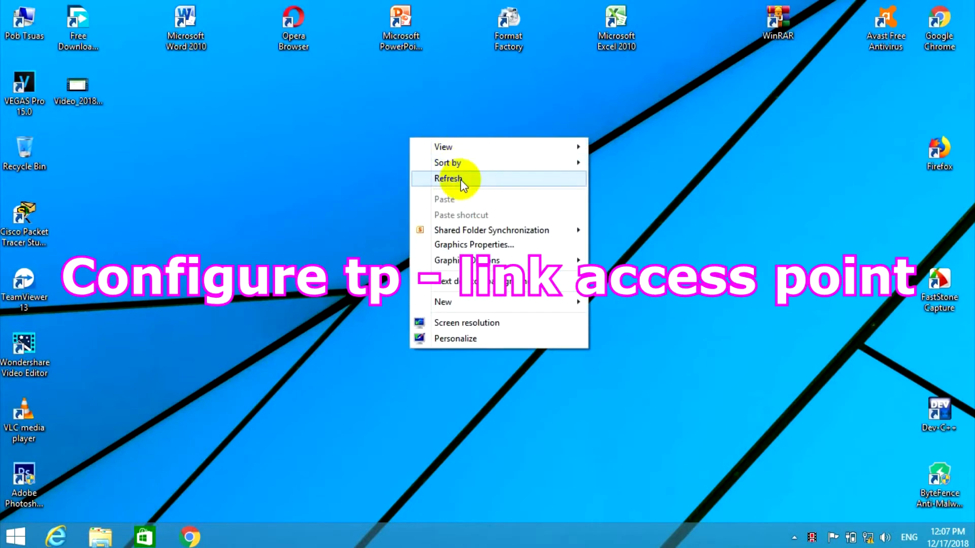
left_click(461, 180)
right_click(429, 149)
left_click(472, 190)
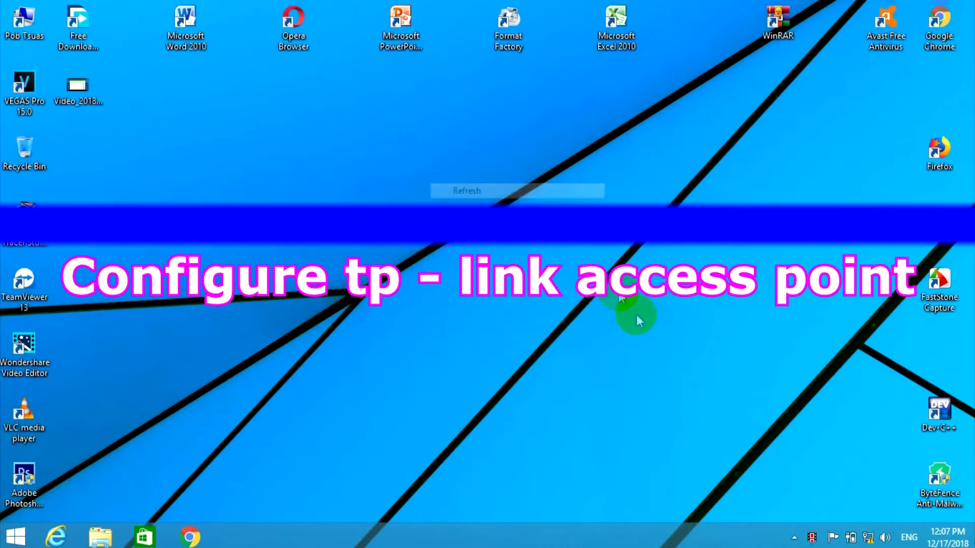
- Open the Network and Sharing Center from the tray icon, then Change adapter settings
right_click(868, 539)
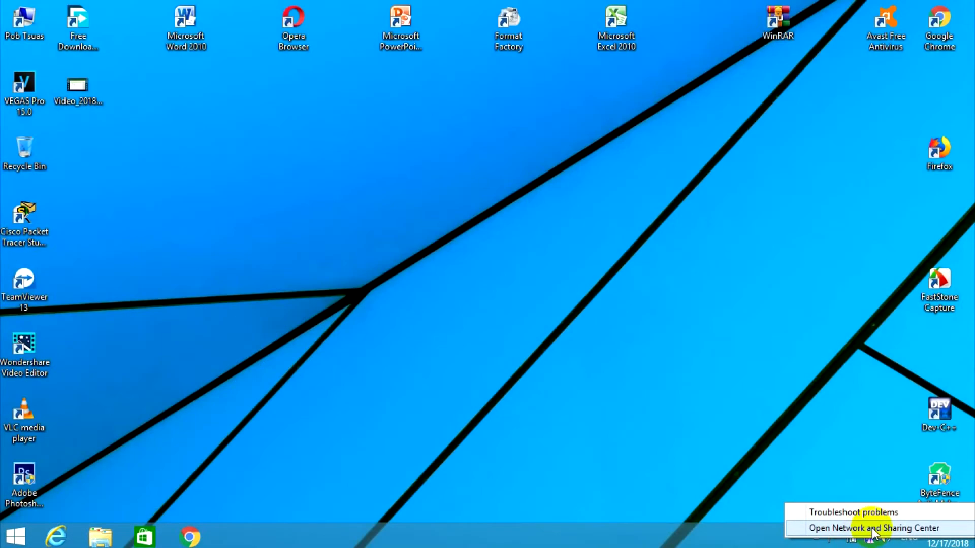
left_click(866, 529)
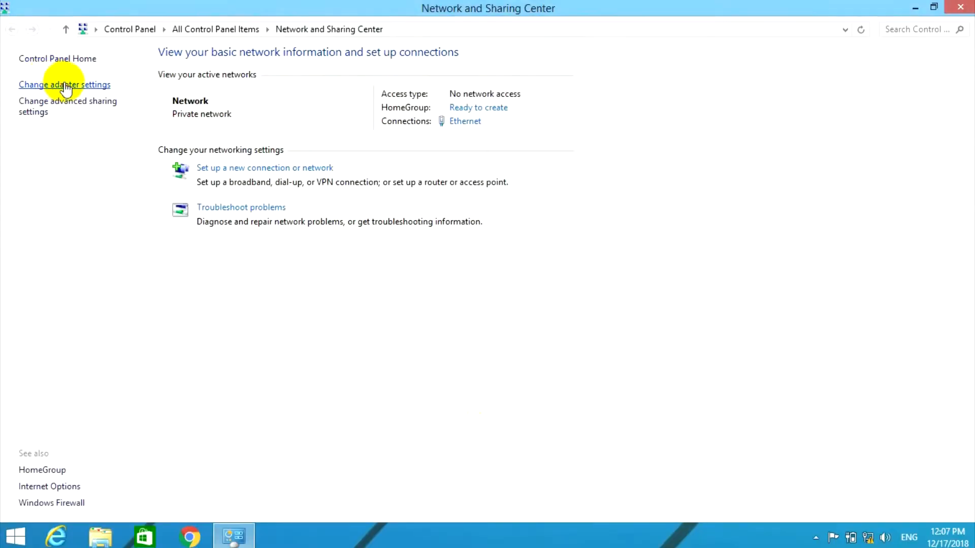
left_click(65, 85)
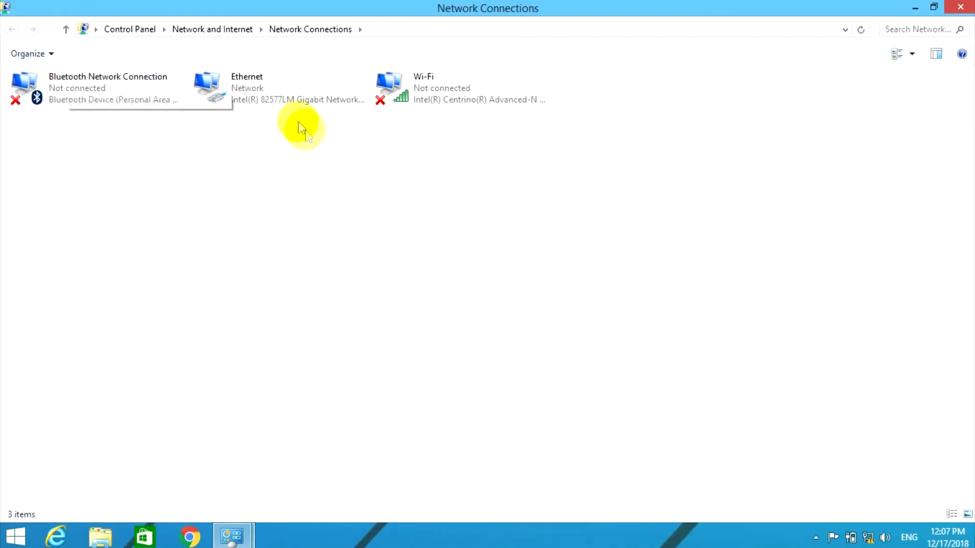
- Open the Ethernet adapter's Properties and scroll to Internet Protocol Version 4 (TCP/IPv4)
right_click(271, 96)
left_click(245, 87)
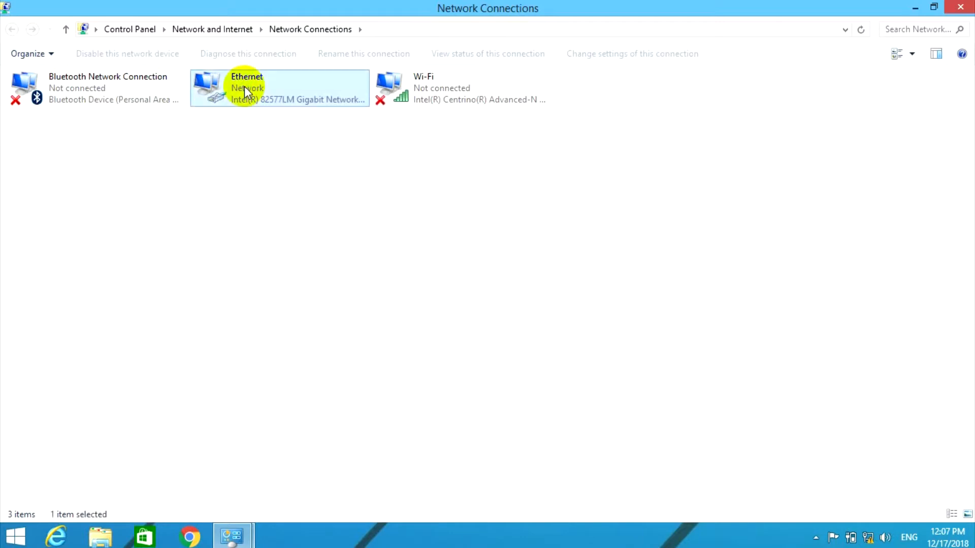
right_click(245, 87)
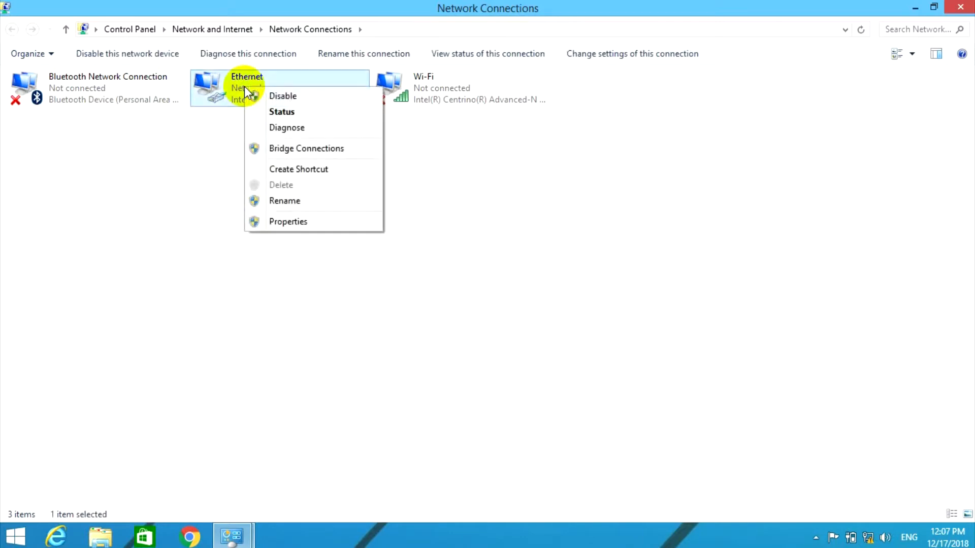
left_click(304, 216)
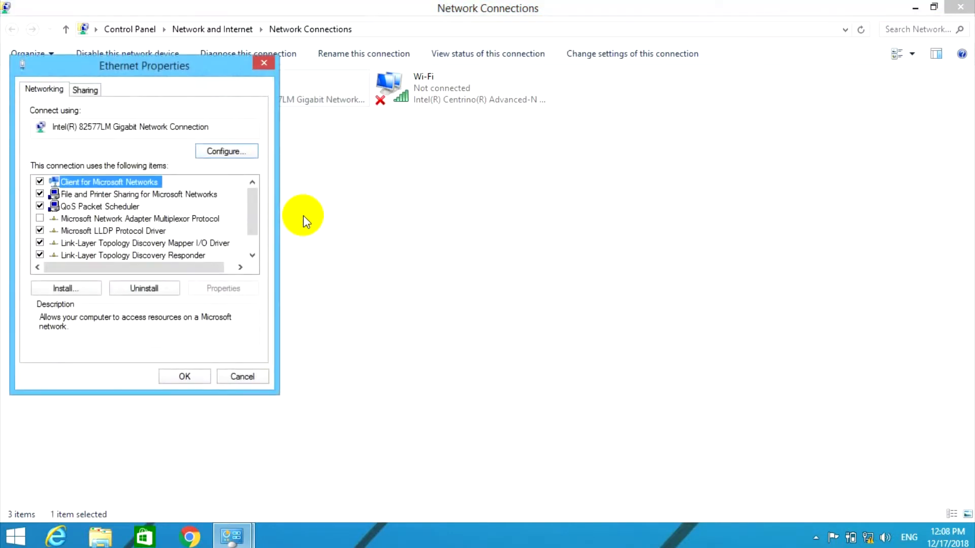
left_click_drag(251, 209, 236, 248)
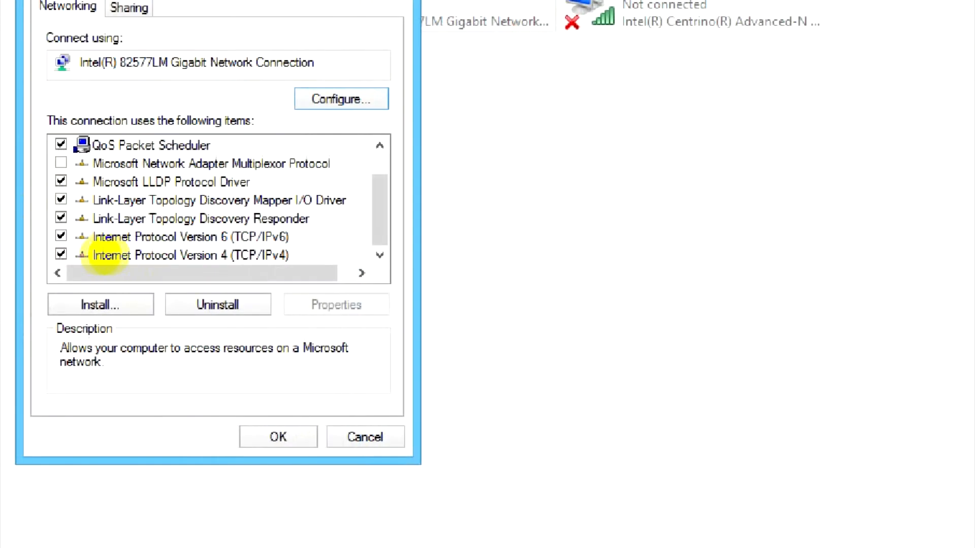
left_click(40, 257)
left_click_drag(40, 257, 193, 266)
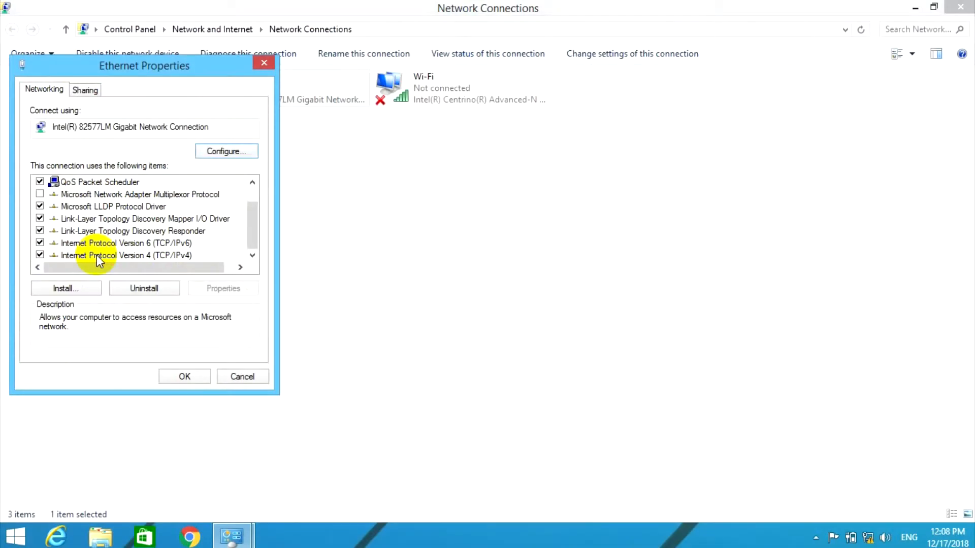
- Switch IPv4 to fixed address 192.168.1.2 with subnet mask 255.255.255.0
double_click(96, 255)
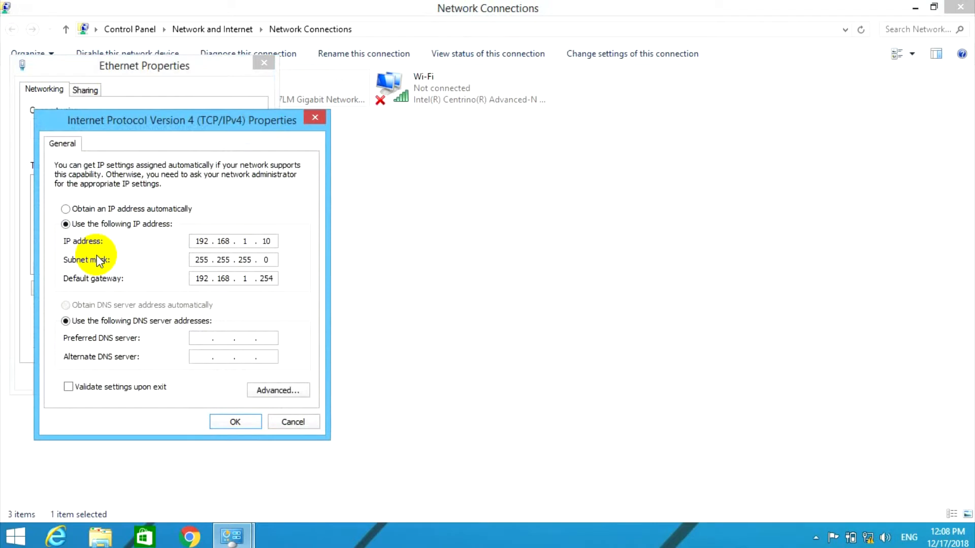
left_click(67, 210)
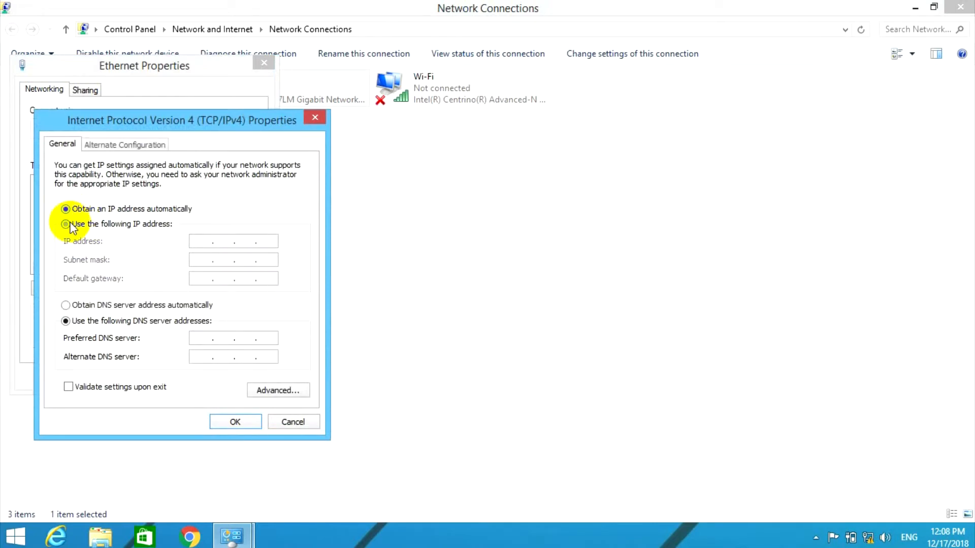
left_click(70, 225)
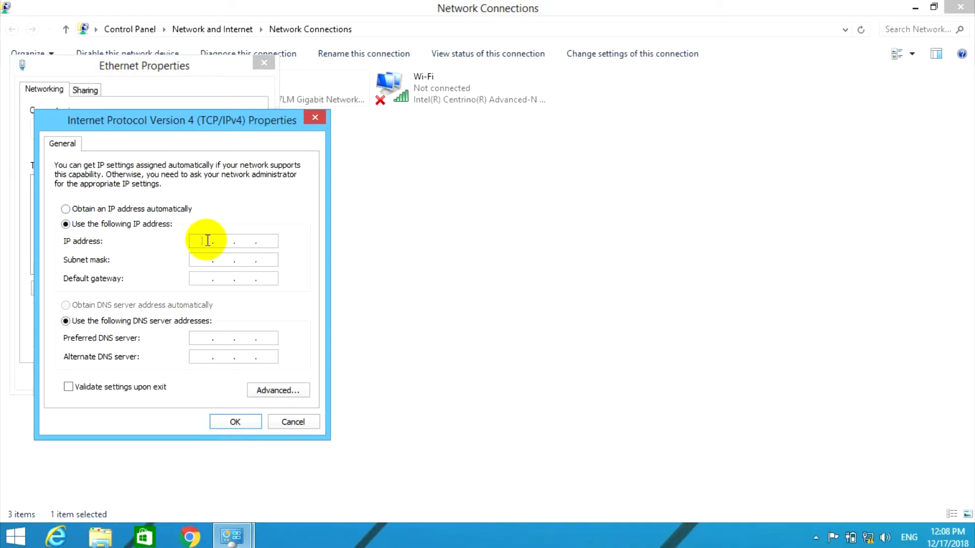
type("192 . 168 . 1 . 2")
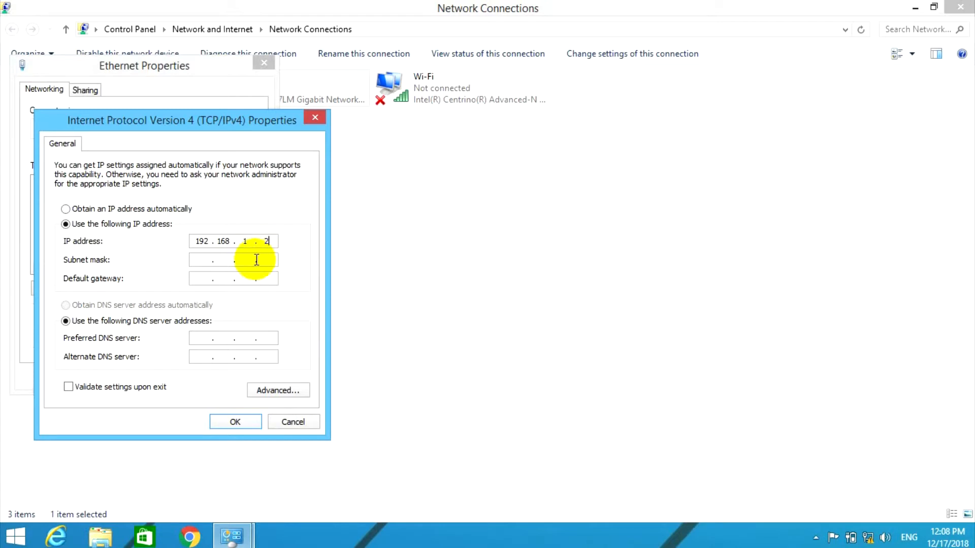
left_click(255, 261)
- Enter default gateway 192.168.1.254 and confirm the IPv4 and Ethernet properties dialogs
left_click(264, 281)
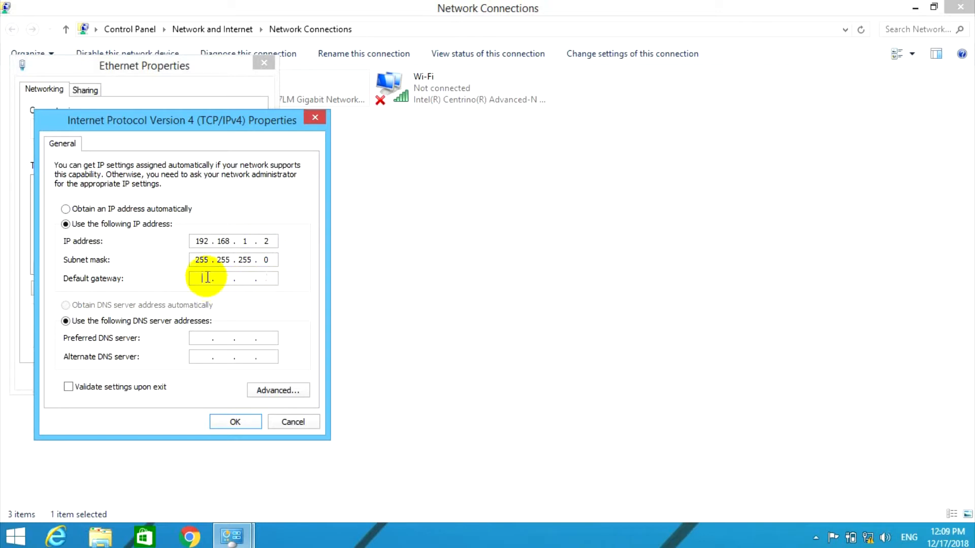
type("192 . 168 . 1 .")
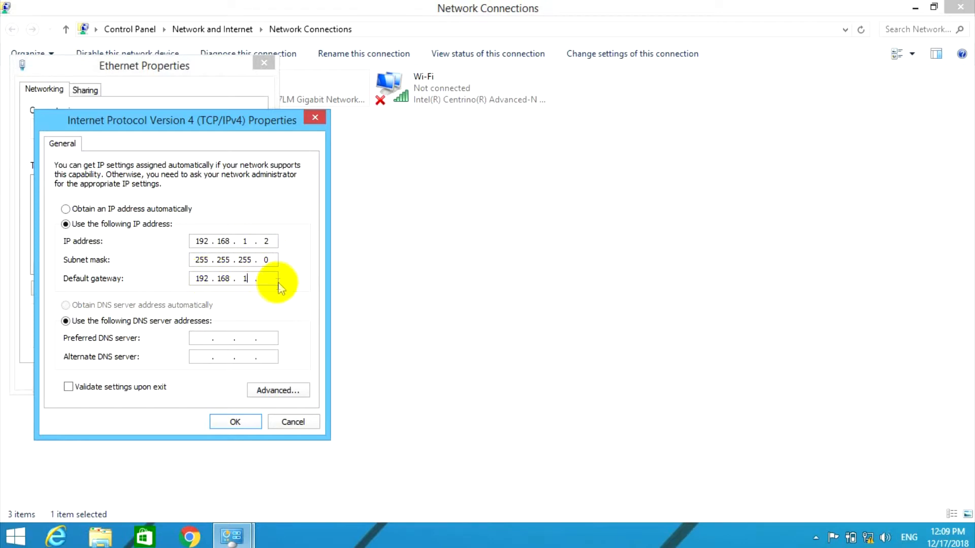
left_click(271, 281)
type("2")
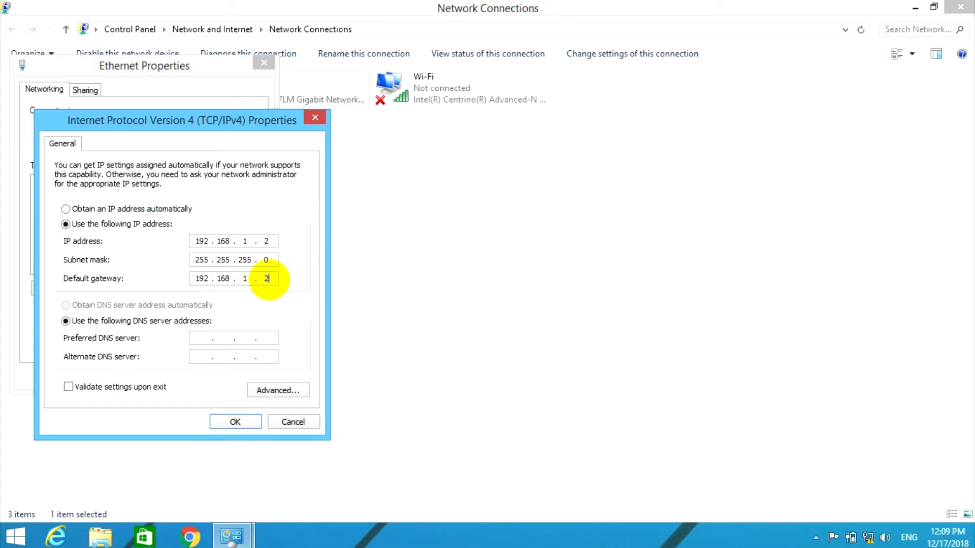
type("54")
left_click(246, 422)
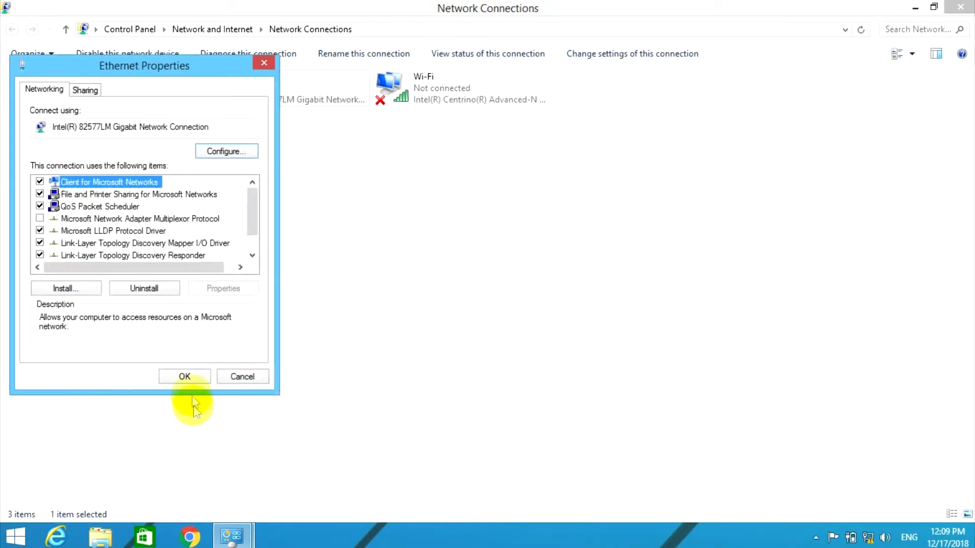
left_click(187, 380)
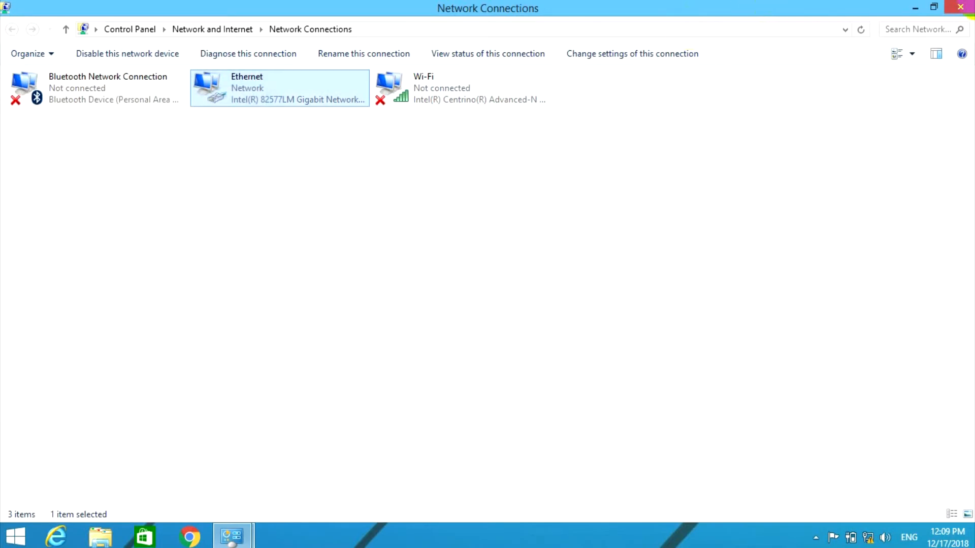
left_click(961, 7)
- Close the Network Connections and Sharing Center windows, then refresh the desktop twice
left_click(961, 7)
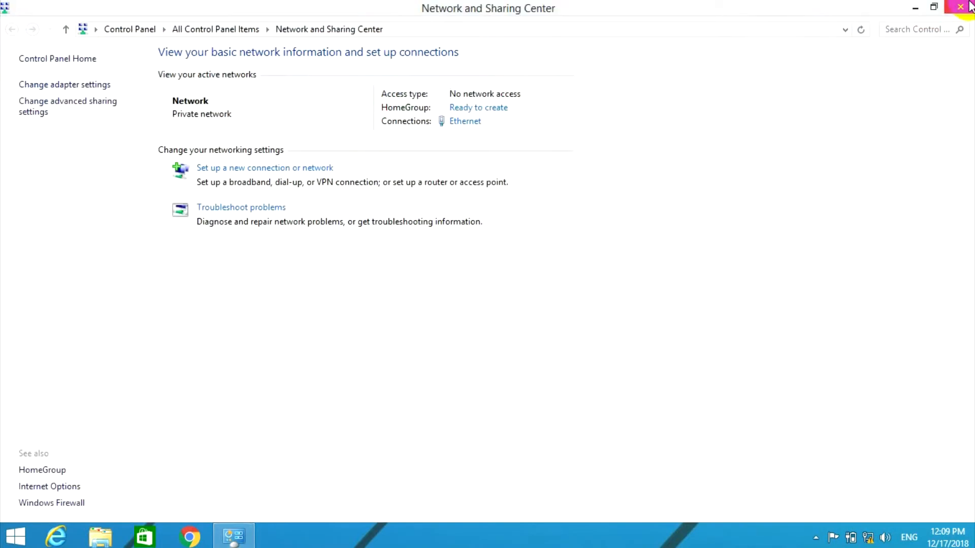
left_click(970, 6)
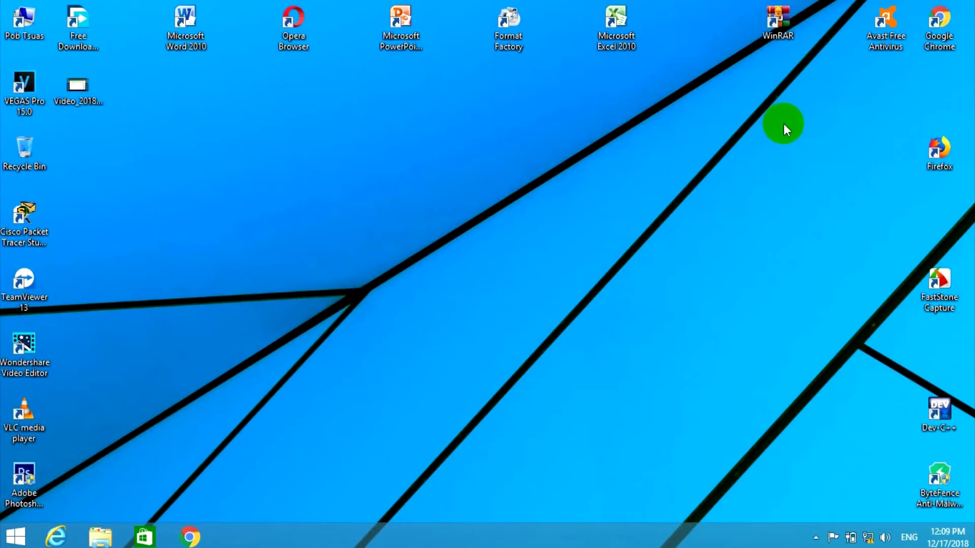
right_click(558, 181)
left_click(598, 219)
right_click(598, 217)
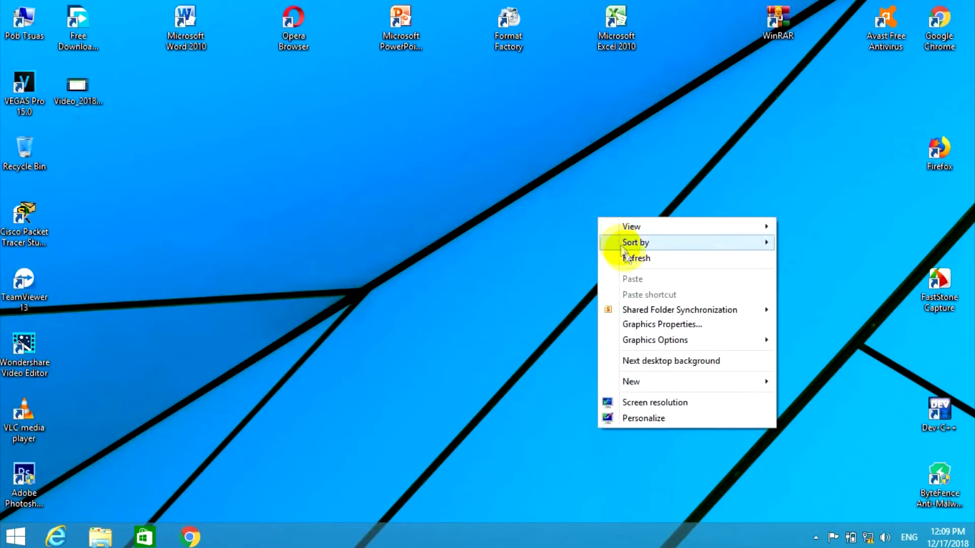
left_click(622, 255)
- Connect the PC to the Mia Wi-Fi network from the Networks pane
left_click(867, 539)
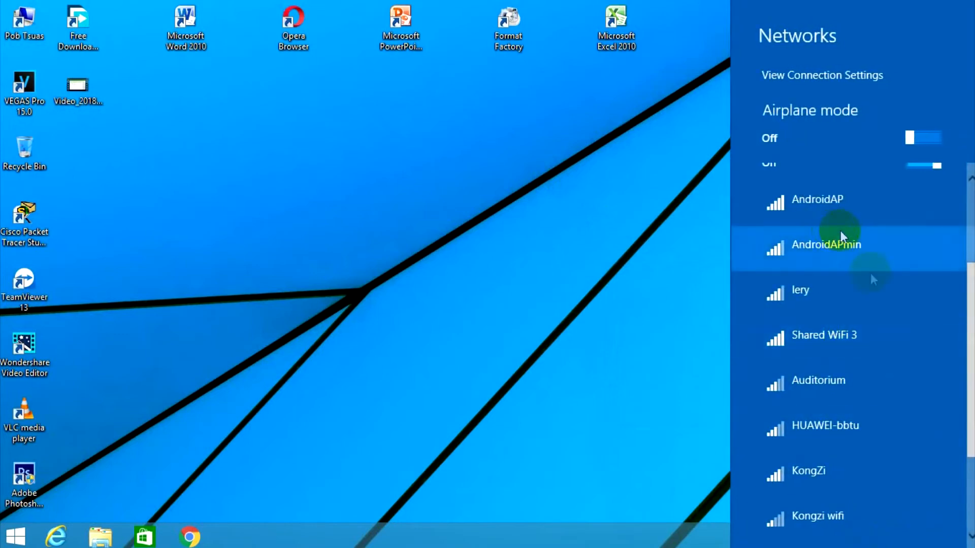
left_click_drag(968, 357, 969, 285)
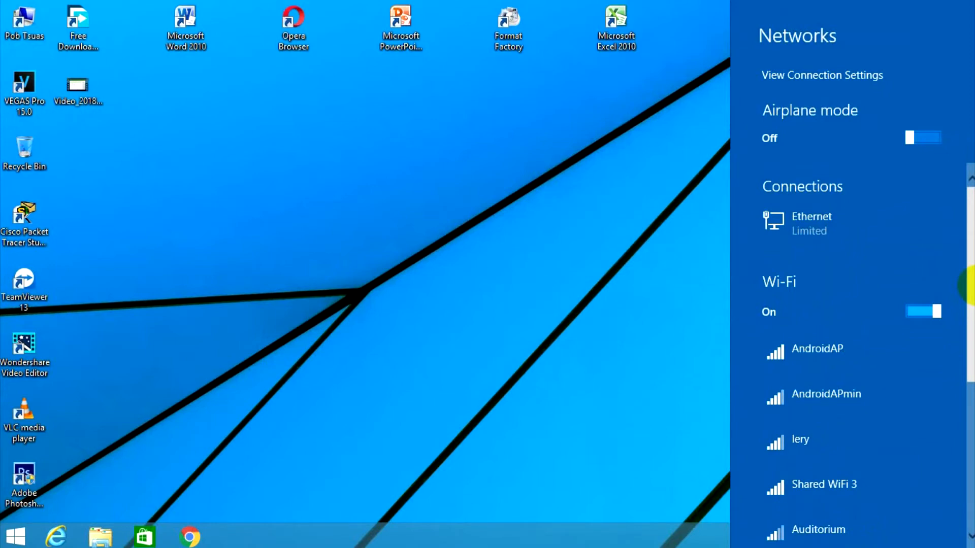
left_click(605, 281)
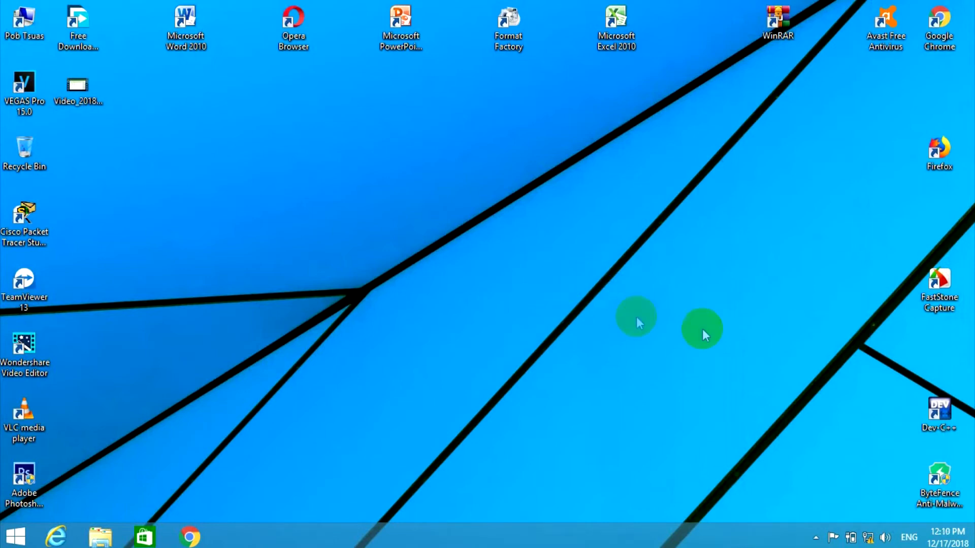
left_click(868, 536)
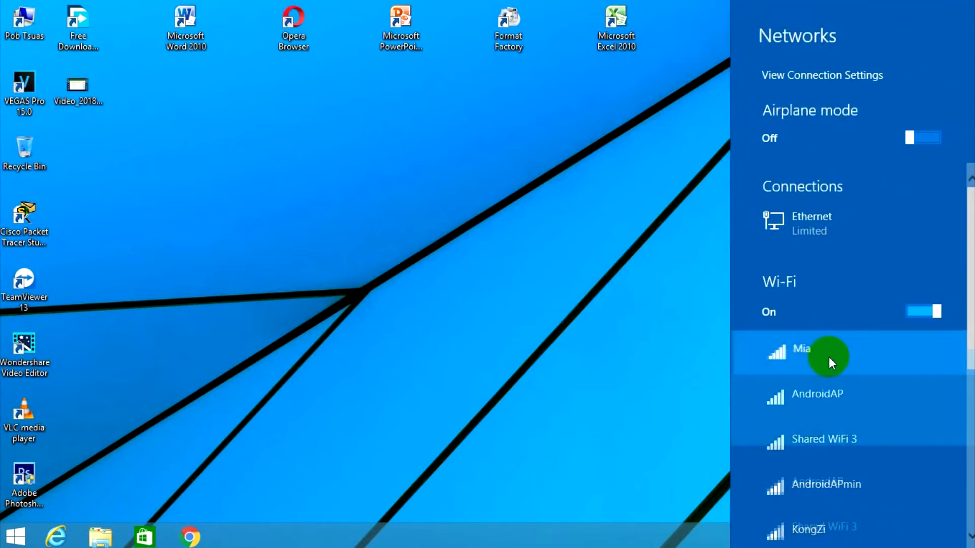
left_click(829, 358)
left_click(920, 436)
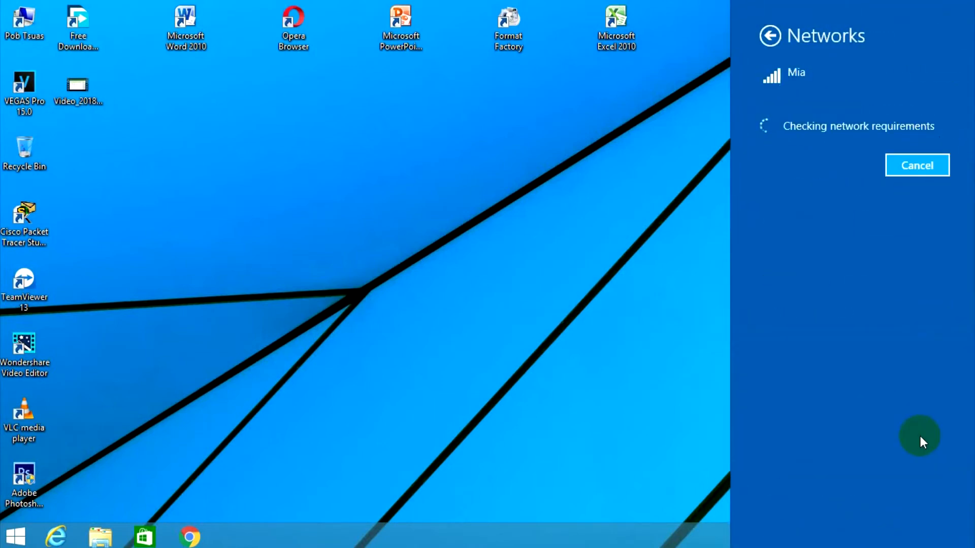
- Close the Networks pane and refresh the desktop four times
left_click(603, 334)
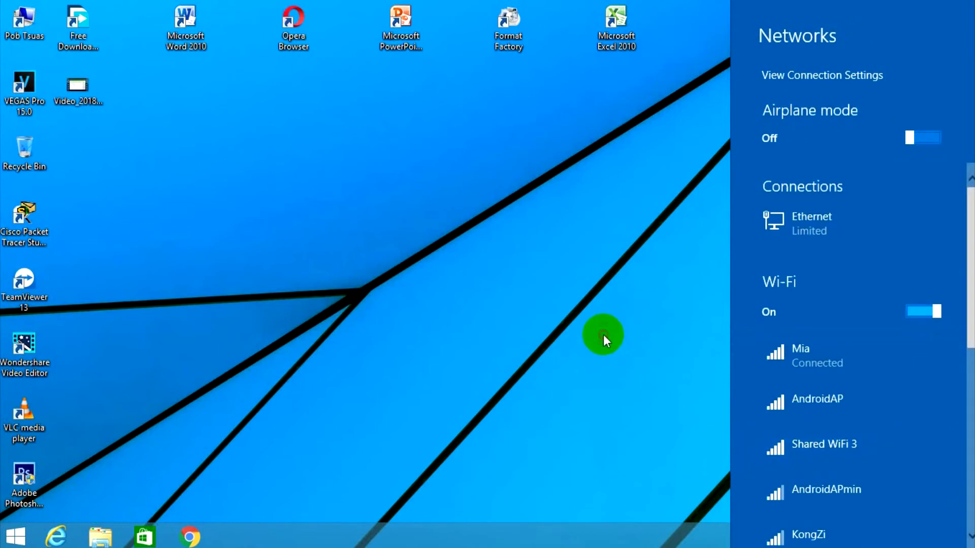
right_click(672, 158)
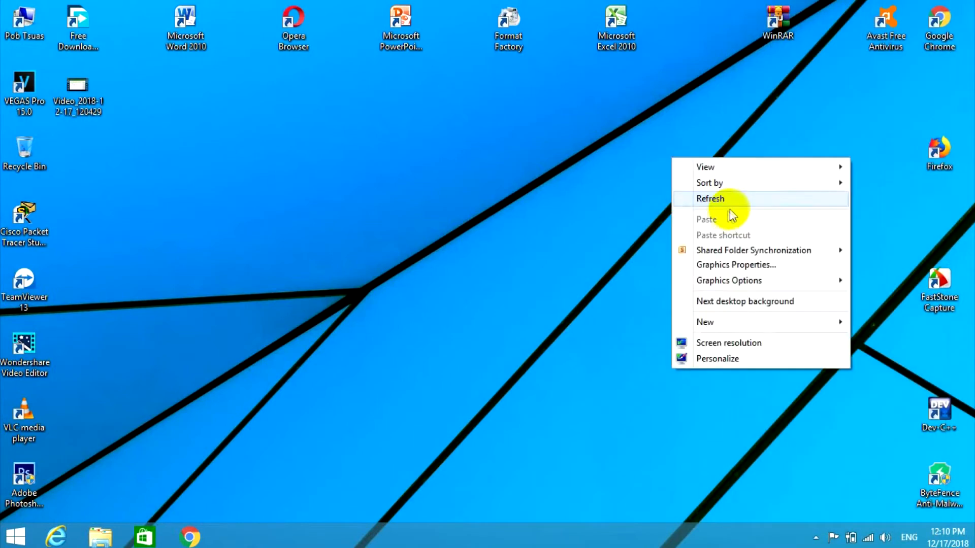
left_click(714, 201)
right_click(663, 157)
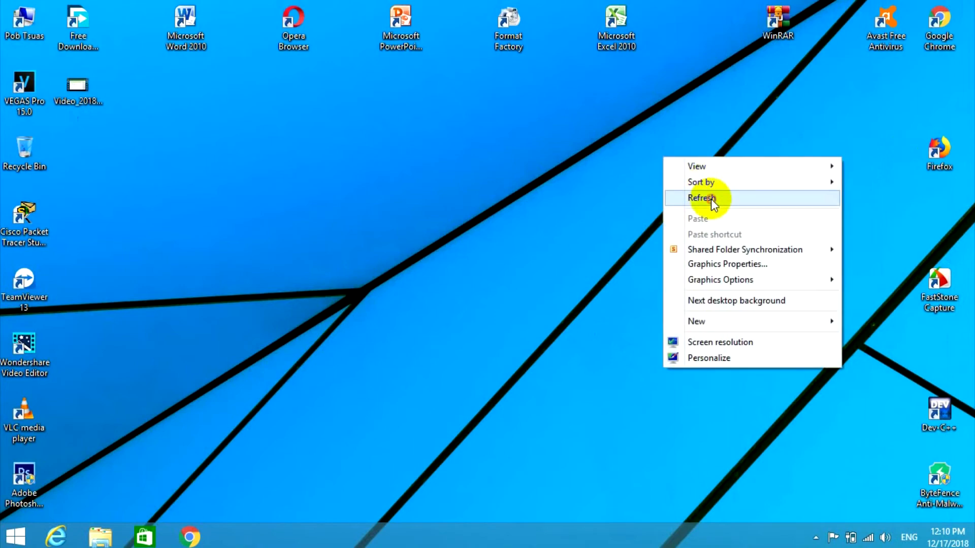
left_click(711, 199)
right_click(711, 199)
left_click(752, 246)
right_click(699, 172)
left_click(748, 209)
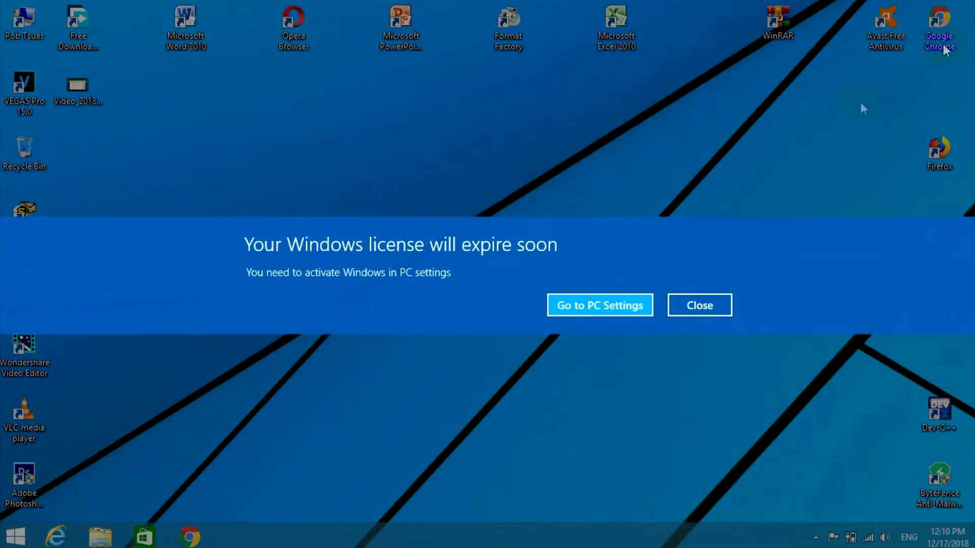
- Dismiss the licence notice and load 192.168.1.254 in Chrome
left_click(703, 304)
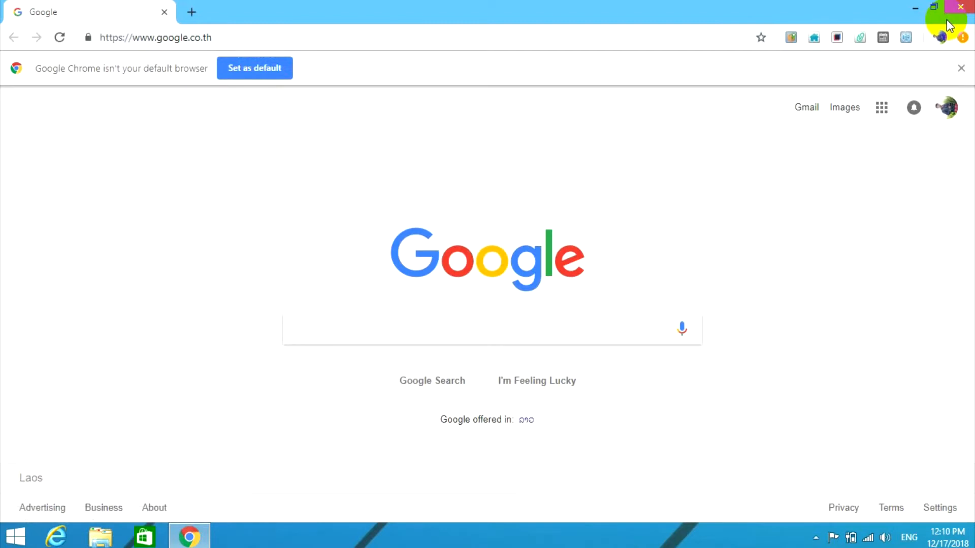
left_click(264, 41)
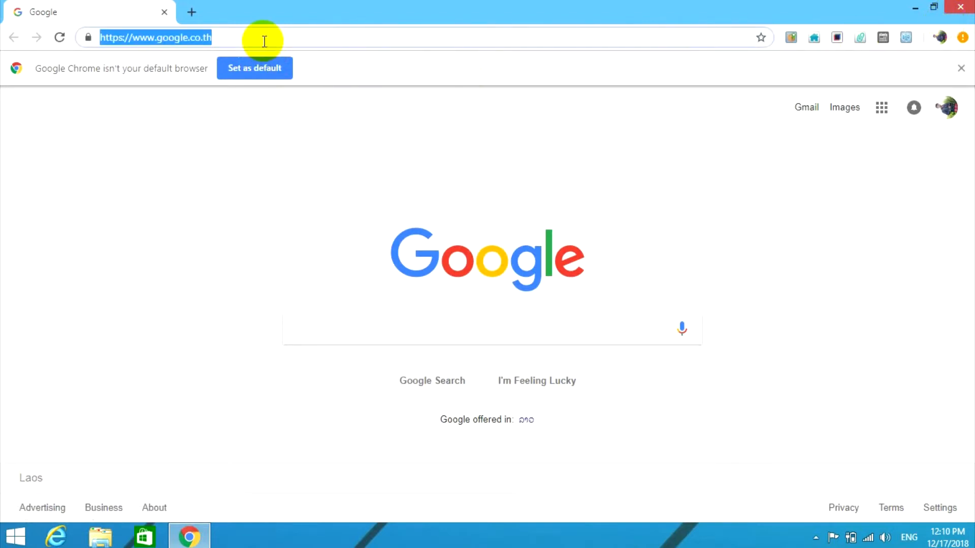
type("192.16")
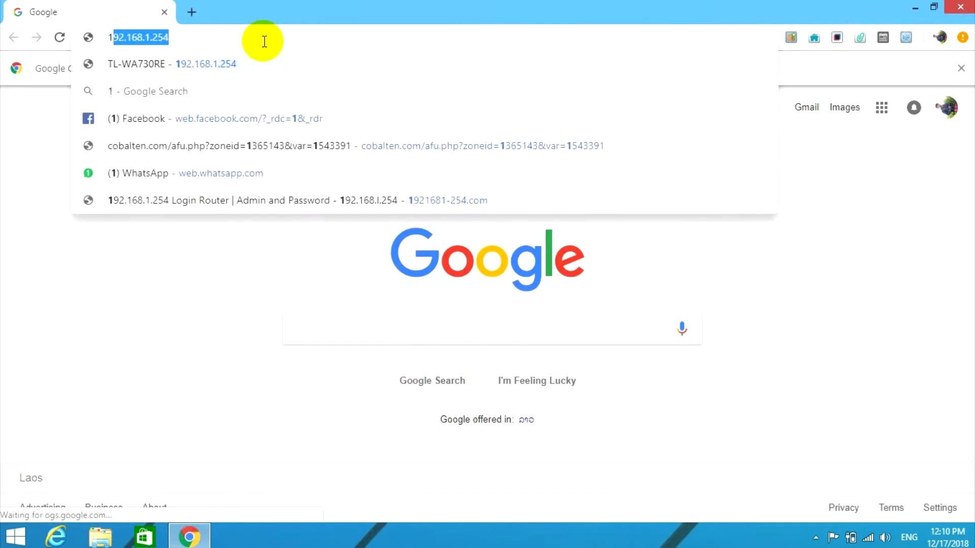
type("8.")
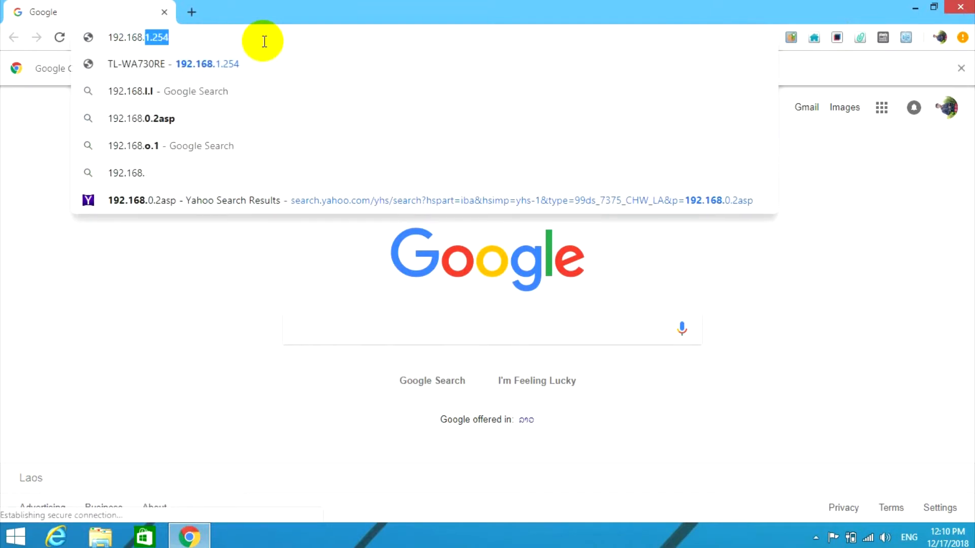
type("1")
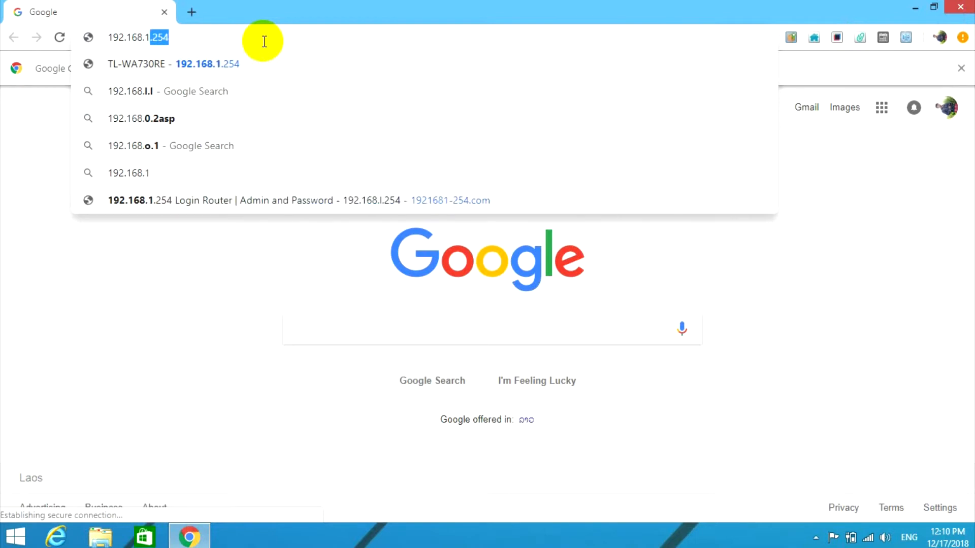
type(".254")
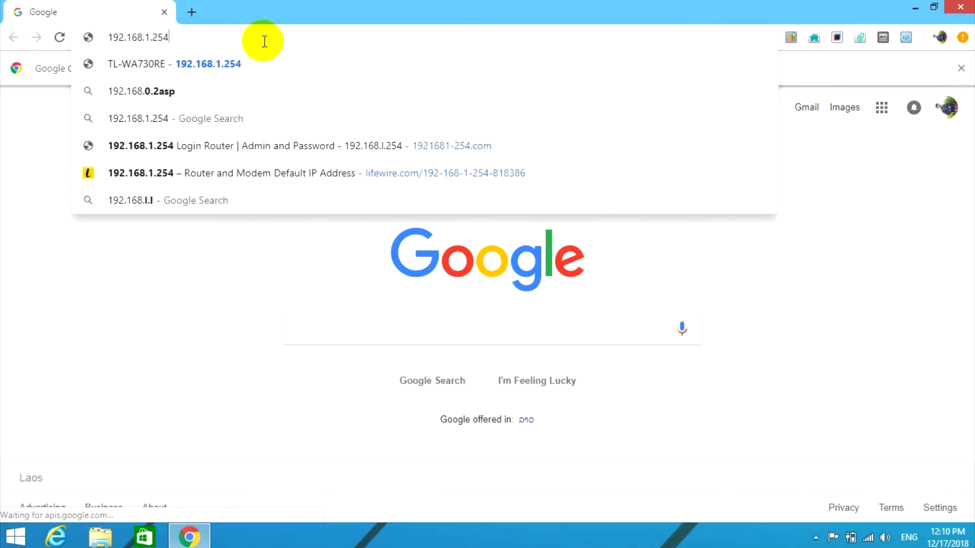
key("Return")
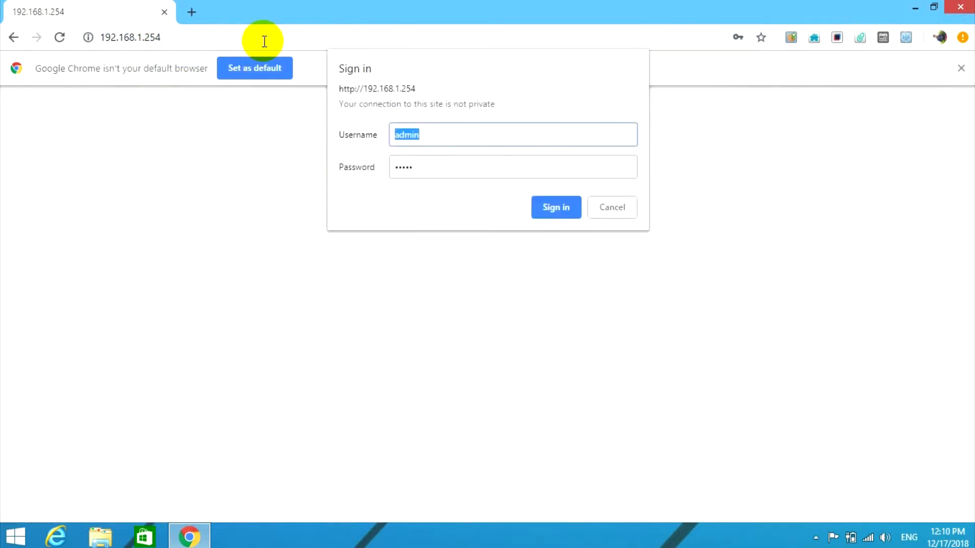
left_click(454, 137)
left_click_drag(444, 138, 386, 167)
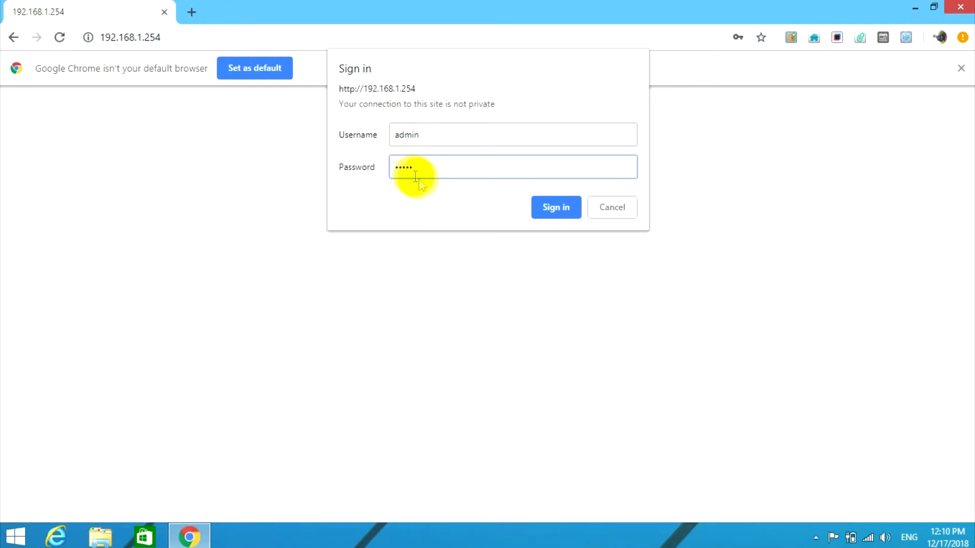
key("BackSpace")
key("BackSpace")
key("BackSpace")
key("BackSpace")
key("BackSpace")
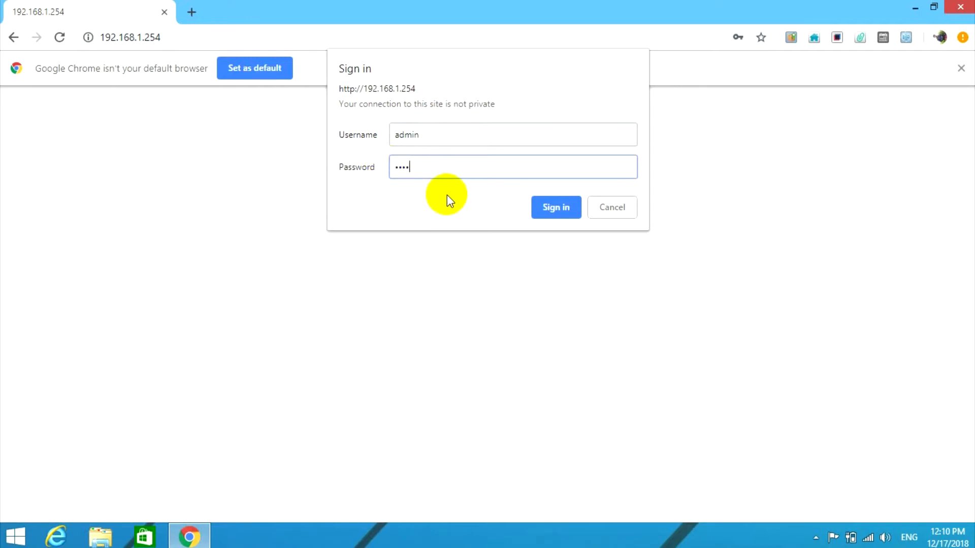
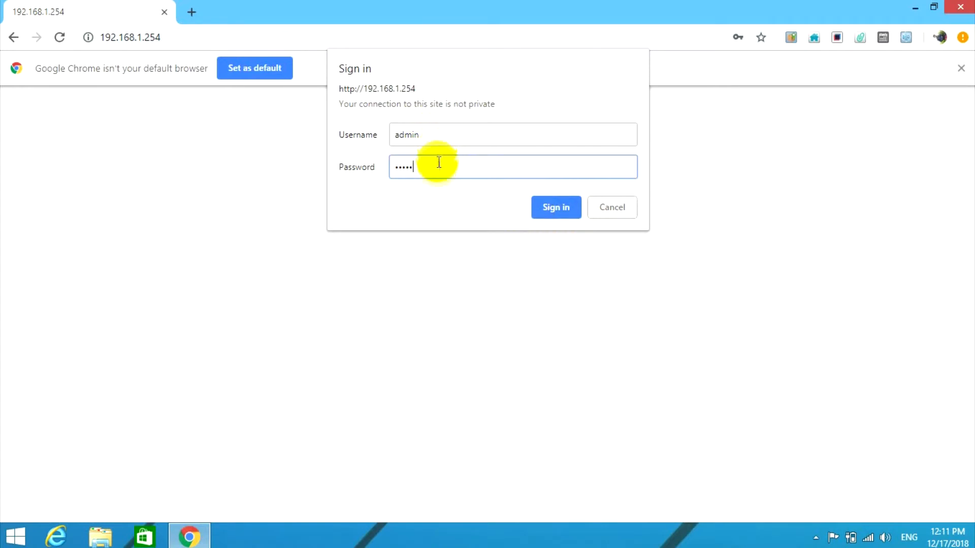
left_click(553, 210)
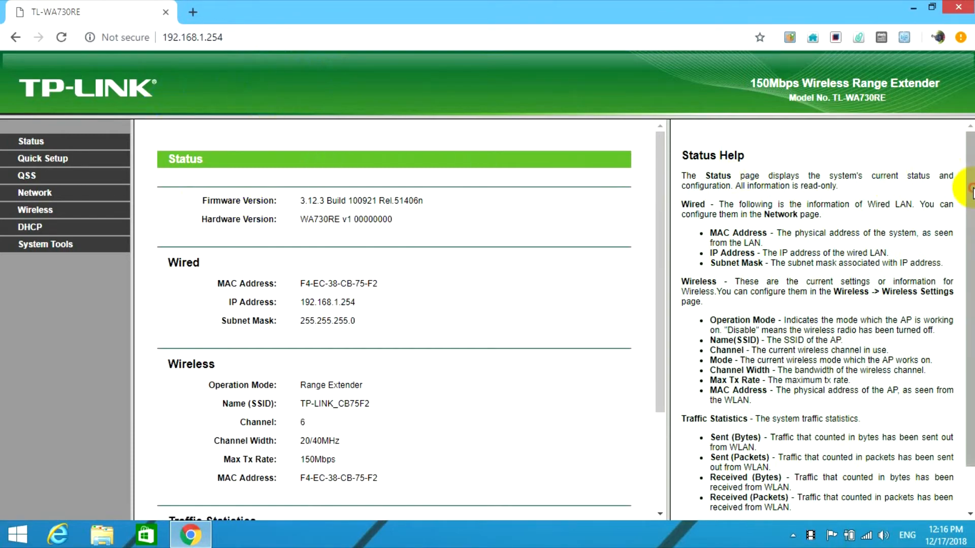
- Look over the Status page, then launch the Quick Setup wizard from the left menu
scroll(969, 203, "down", 1)
scroll(969, 223, "up", 1)
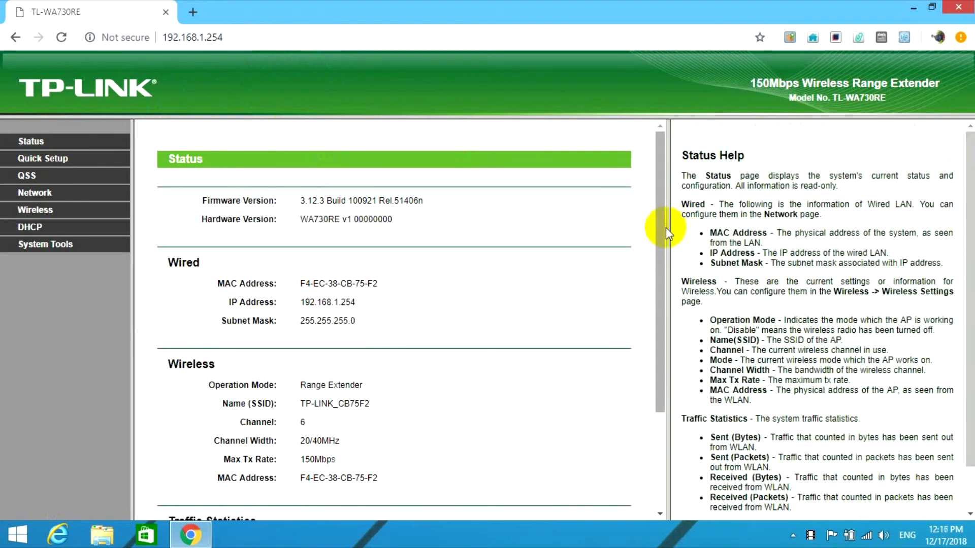
left_click_drag(662, 237, 673, 198)
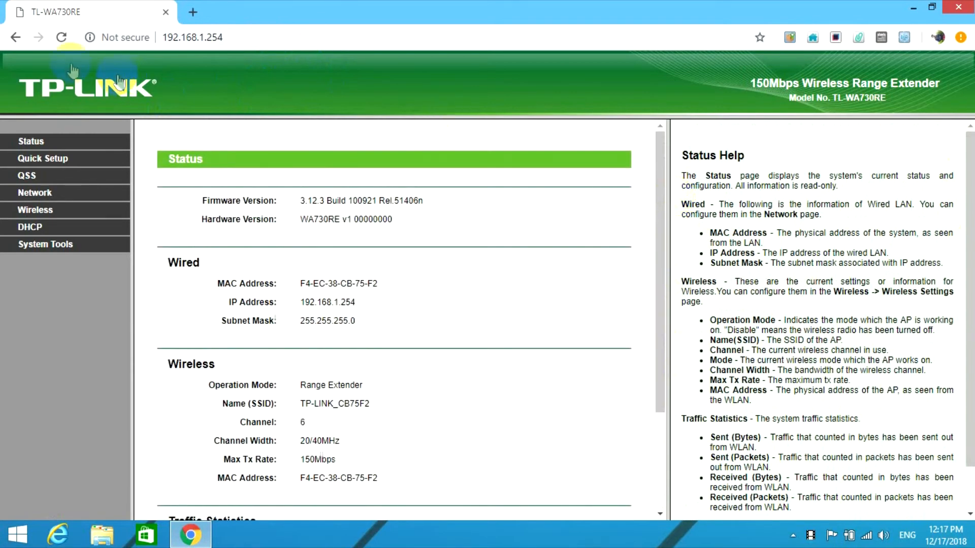
left_click(65, 159)
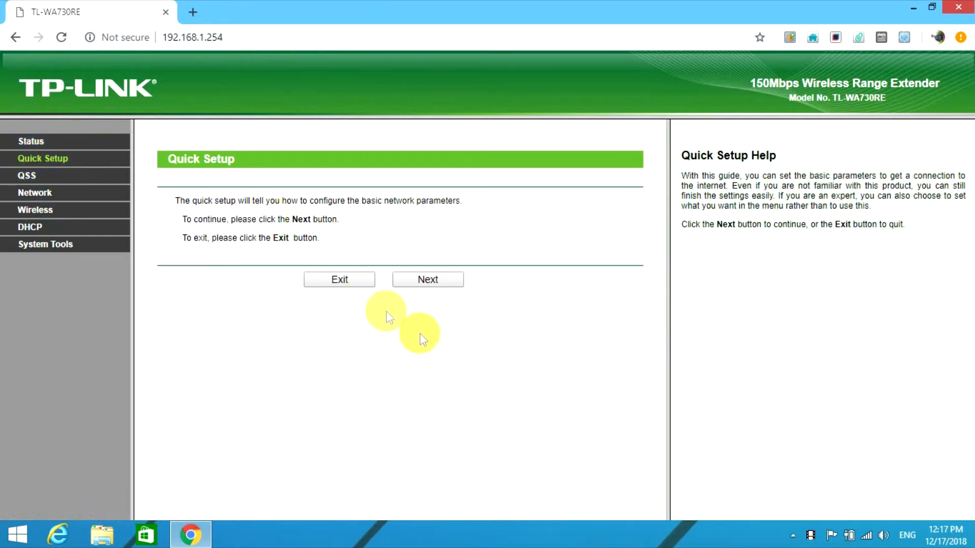
- Set Operation Mode to Access Point and SSID to 'Pob tsuas', keeping region United States
left_click(443, 283)
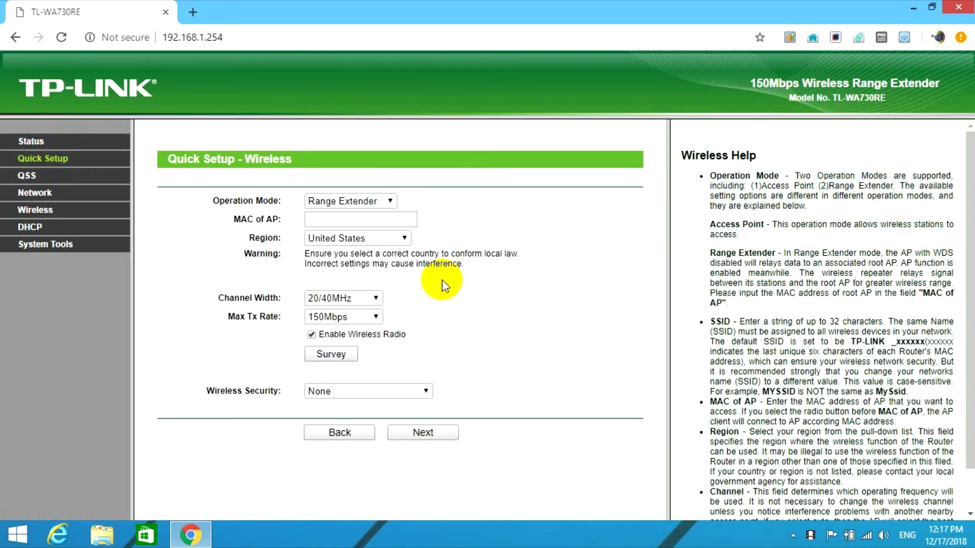
left_click(394, 202)
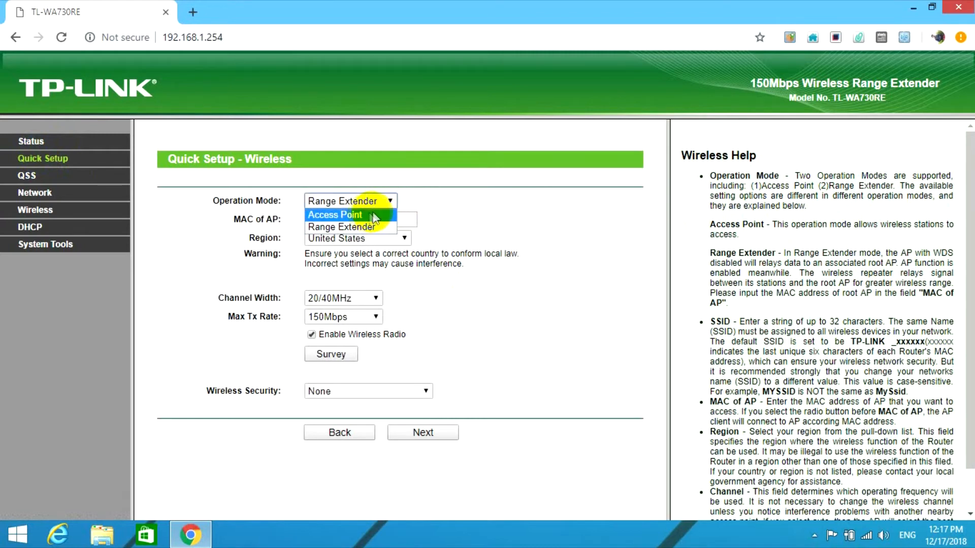
left_click(352, 214)
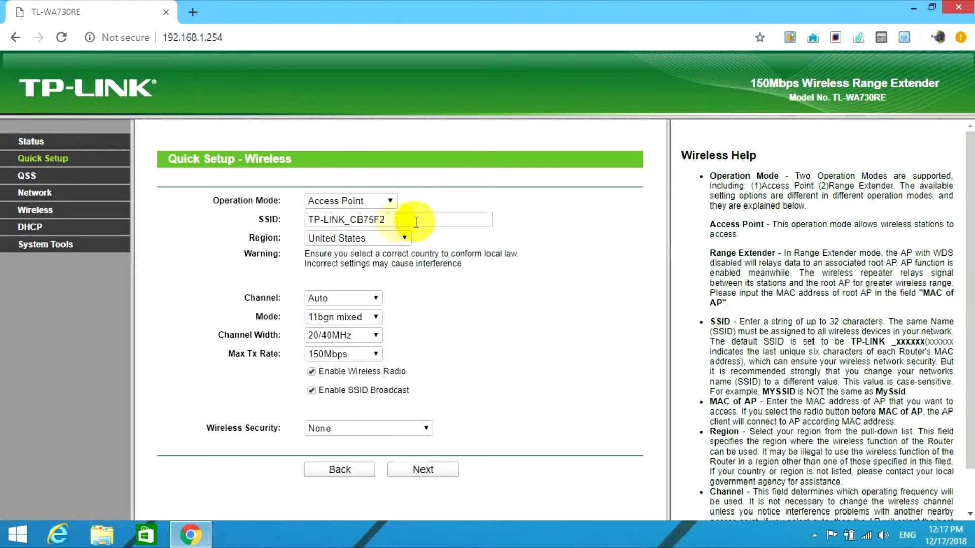
left_click_drag(400, 220, 283, 234)
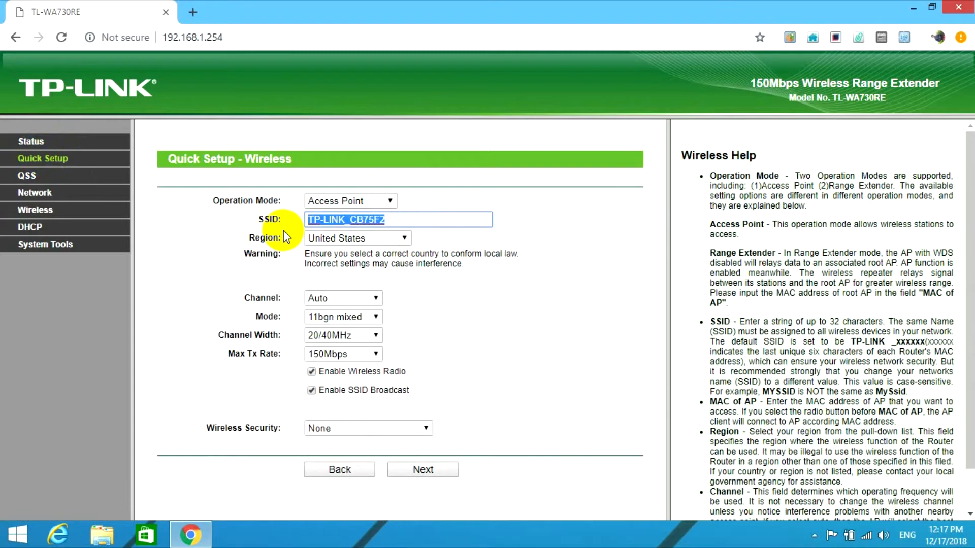
type("Pob")
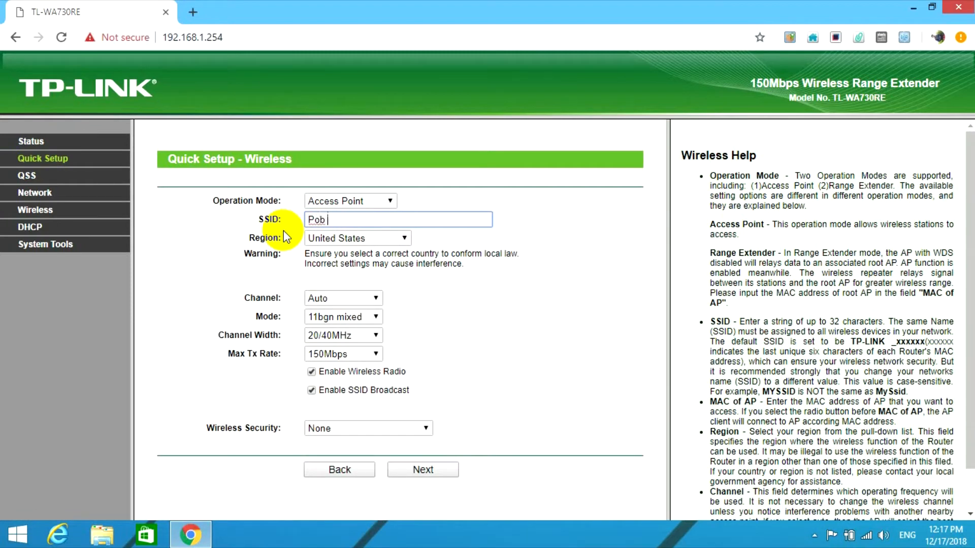
type(" tsuas")
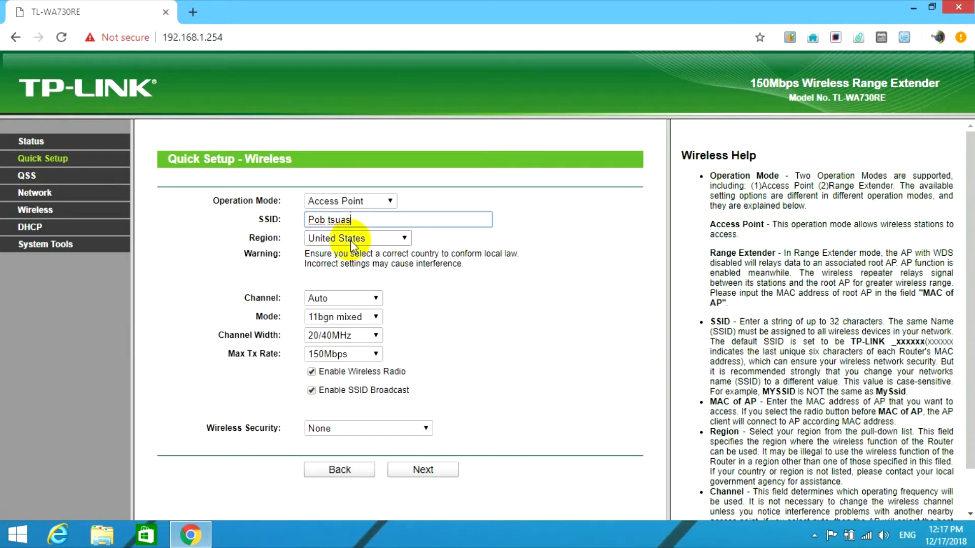
left_click(402, 240)
left_click(403, 239)
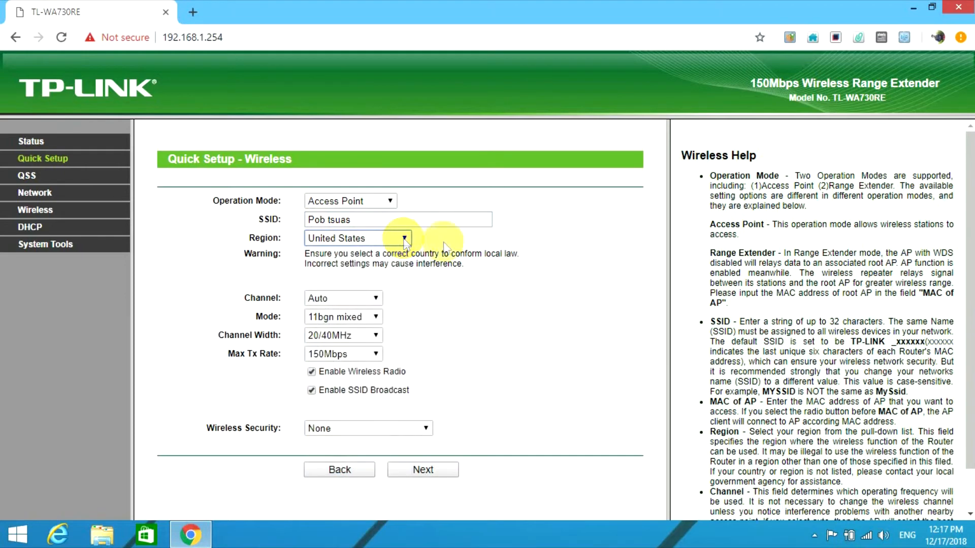
left_click(547, 276)
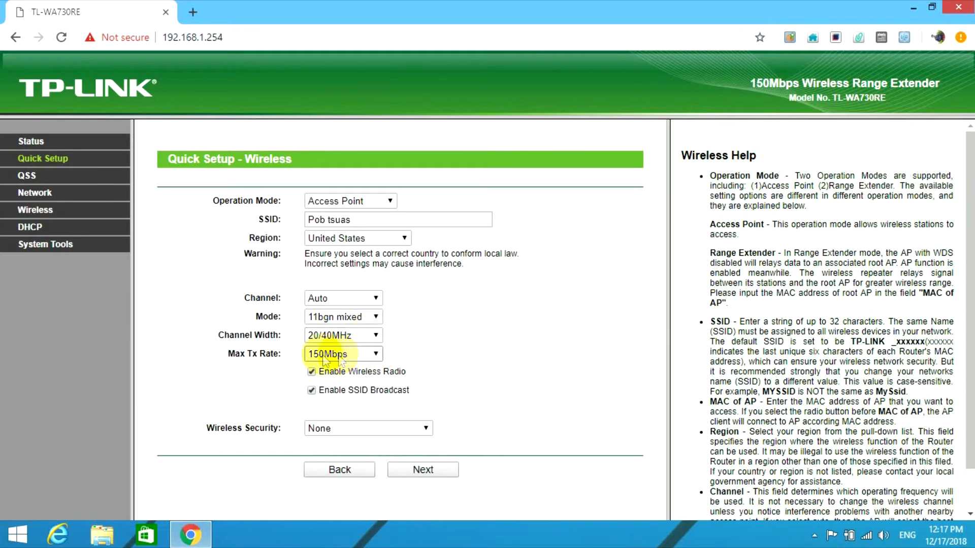
left_click(426, 430)
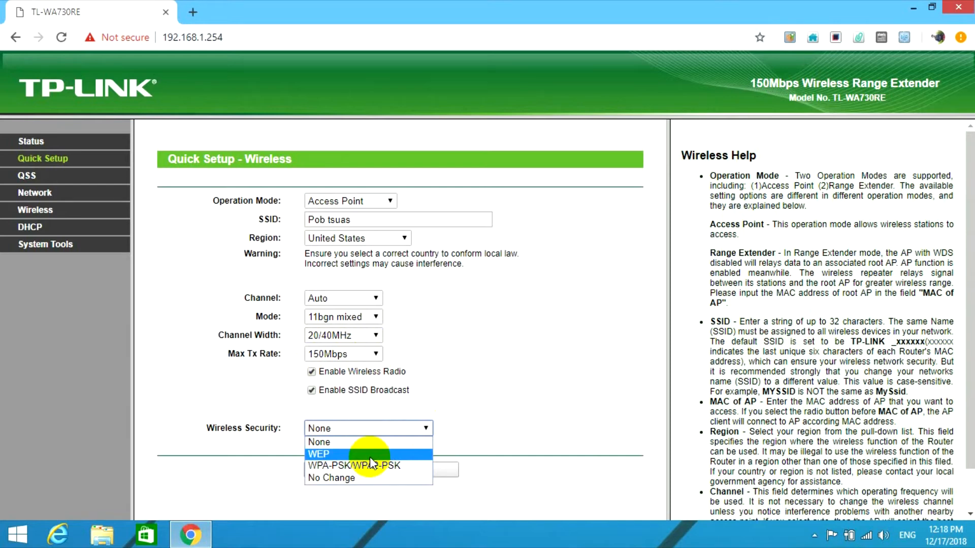
- Select WPA-PSK/WPA2-PSK, enter the PSK password, and submit to reach the Finish page
left_click(376, 464)
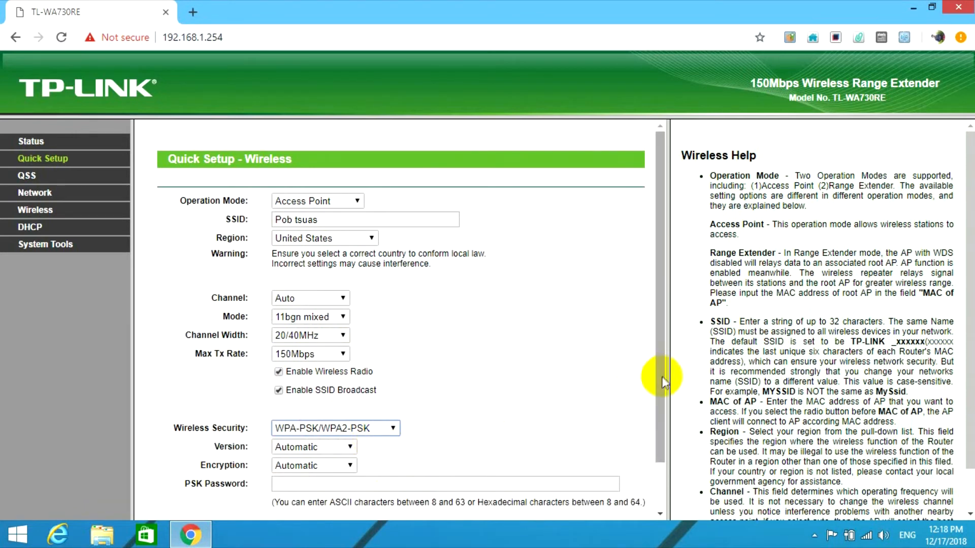
left_click_drag(664, 382, 659, 440)
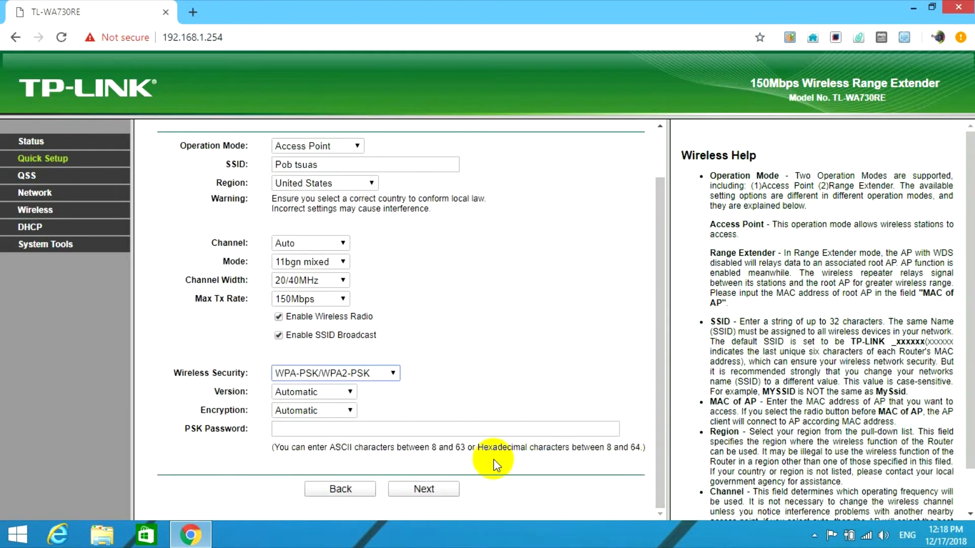
left_click(365, 430)
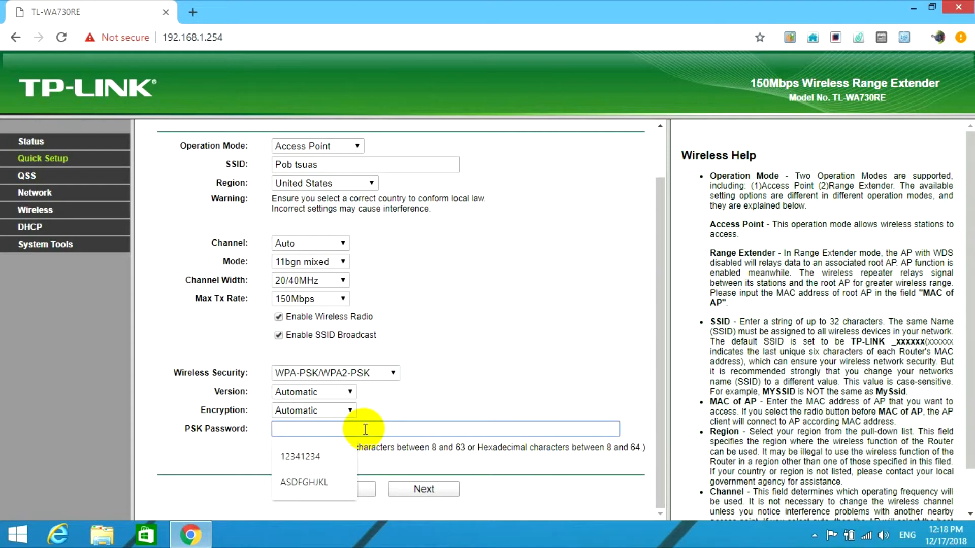
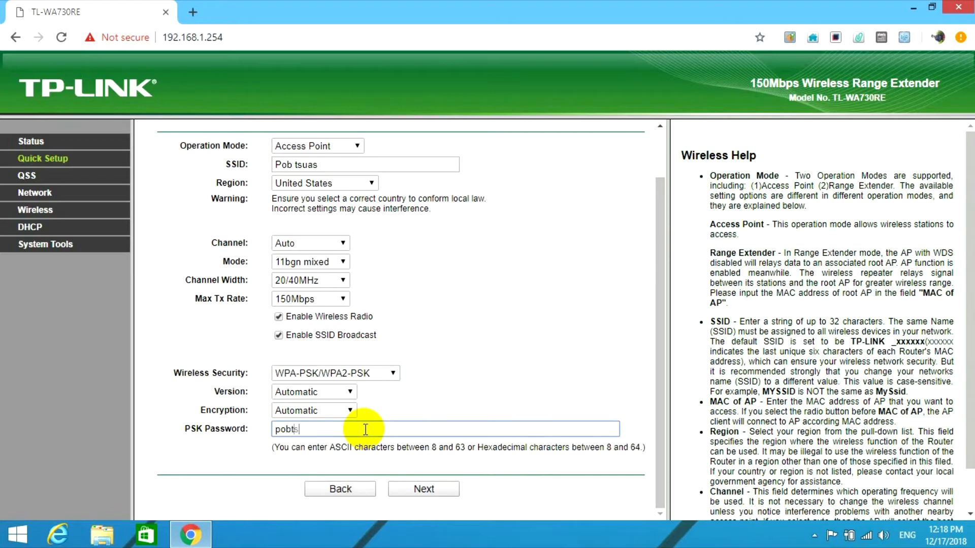
left_click(433, 491)
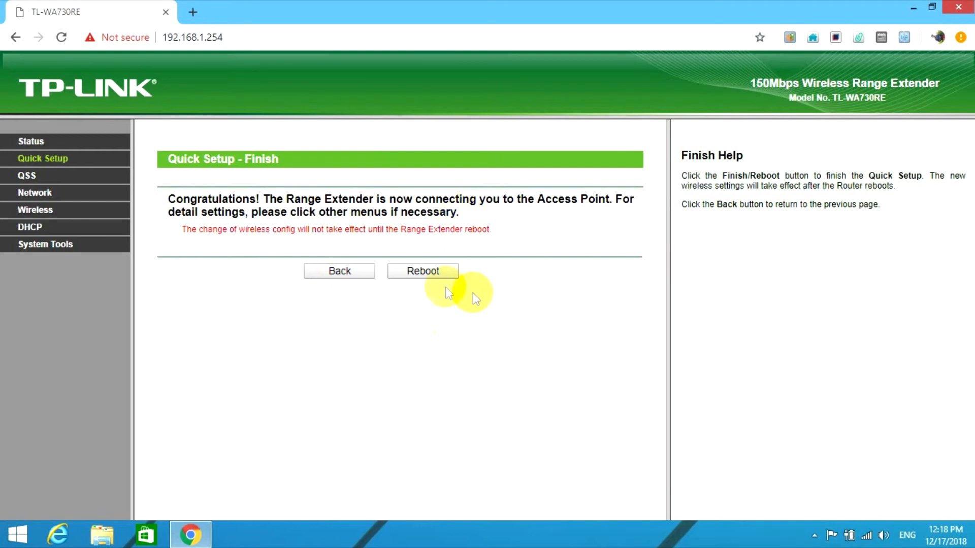
- Reboot the range extender and confirm the reboot prompt
left_click(429, 274)
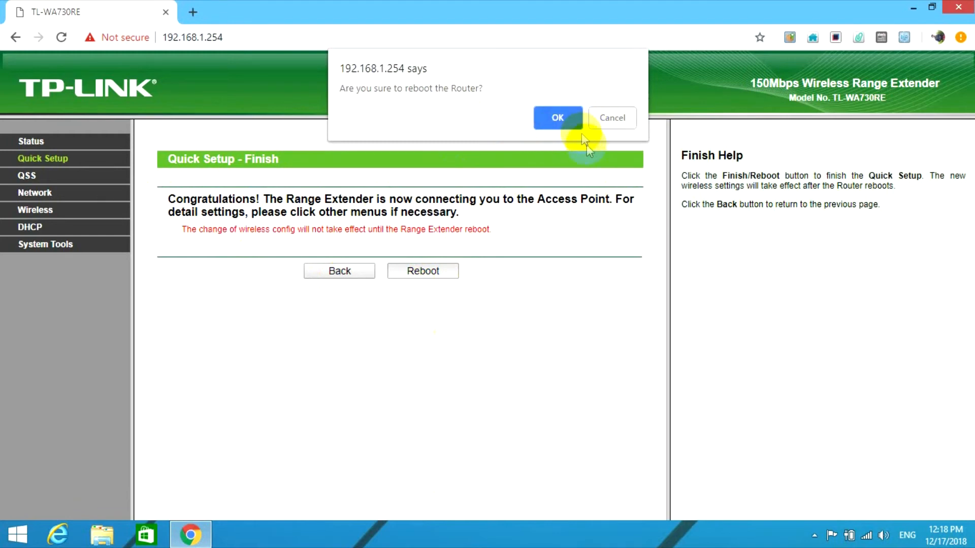
left_click(561, 120)
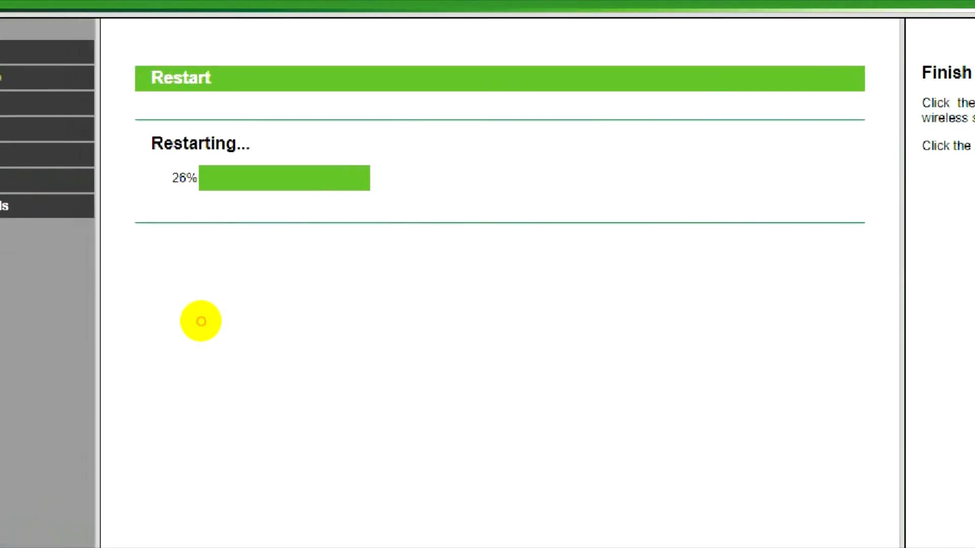
- After the reboot, dismiss the license notice and confirm Status shows Access Point mode, SSID 'Pob tsuas', channel 9
mouse_move(212, 313)
left_mouse_down()
mouse_move(232, 260)
mouse_move(233, 337)
left_mouse_up()
mouse_move(254, 272)
left_mouse_down()
mouse_move(254, 322)
mouse_move(257, 290)
mouse_move(312, 305)
mouse_move(303, 277)
left_mouse_up()
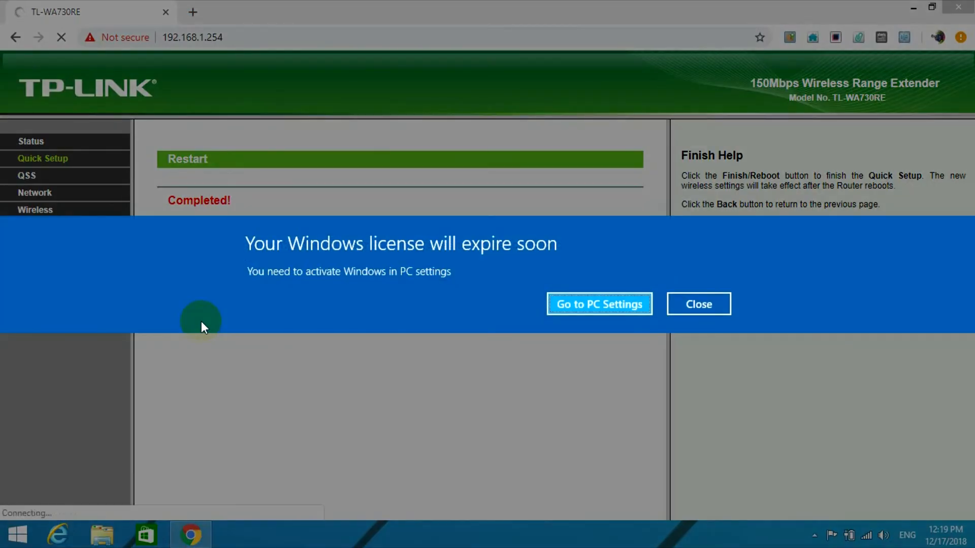
left_click(691, 306)
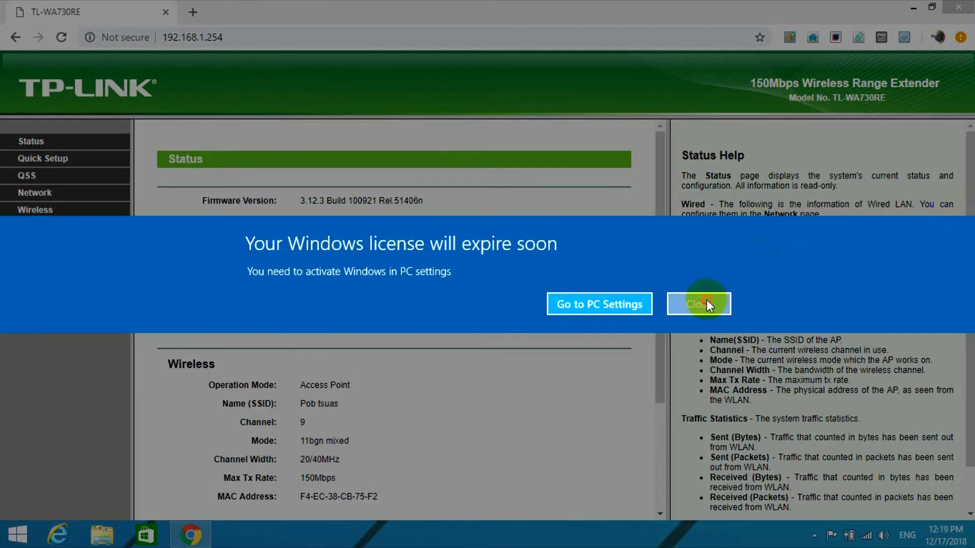
left_click(706, 300)
scroll(812, 350, "down", 1)
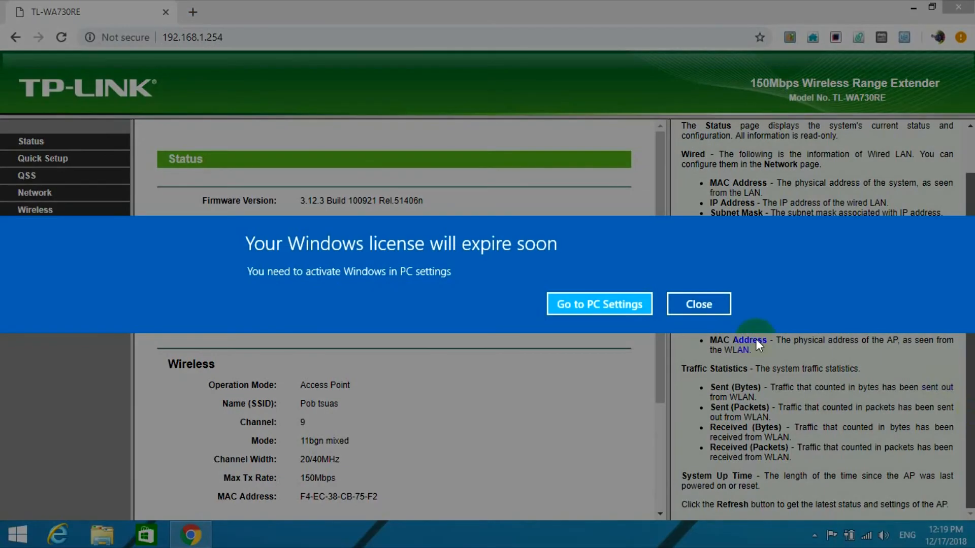
left_click(701, 304)
scroll(970, 355, "up", 1)
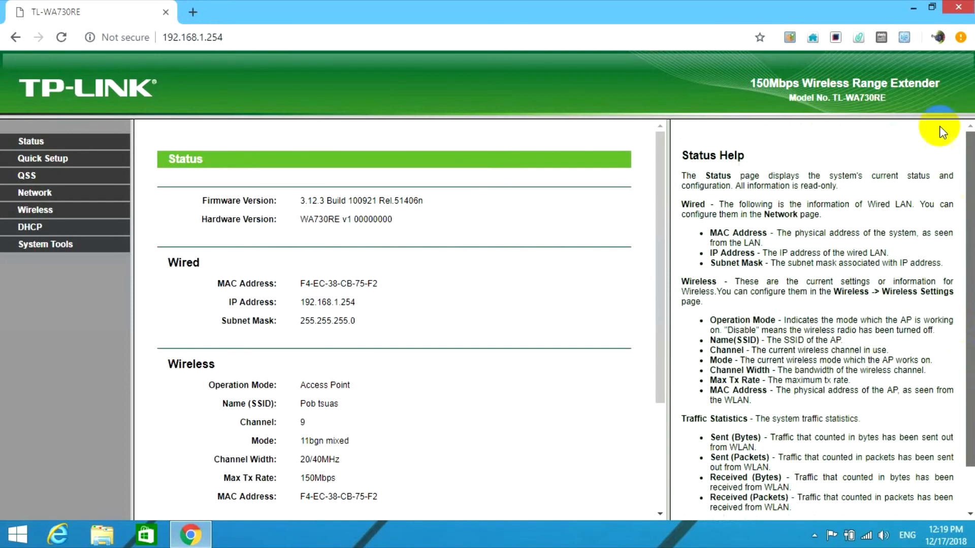
- Close Chrome, refresh the desktop several times, and show the Wi-Fi networks list including 'Pob tsuas'
left_click(962, 6)
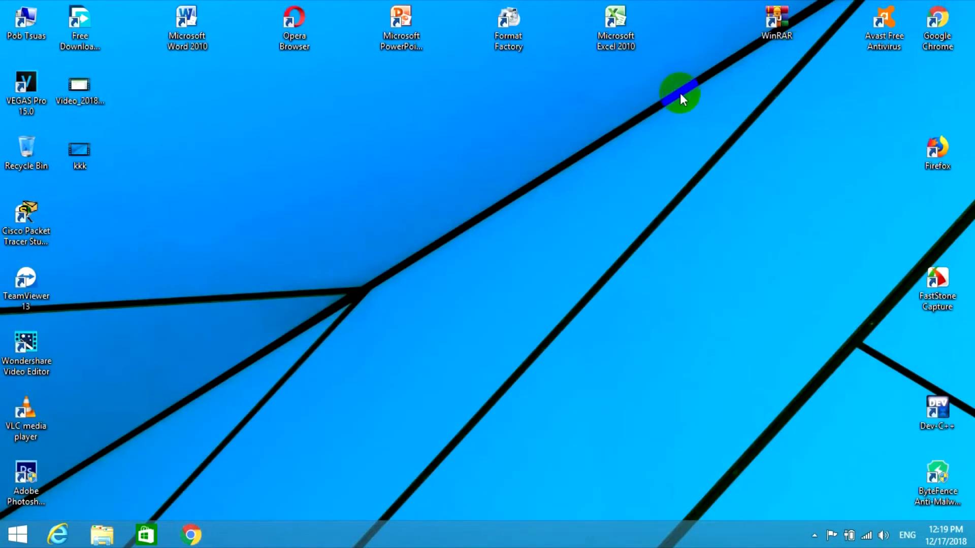
right_click(593, 150)
left_click(631, 196)
right_click(624, 191)
left_click(666, 234)
right_click(666, 235)
left_click(699, 277)
right_click(700, 280)
left_click(739, 323)
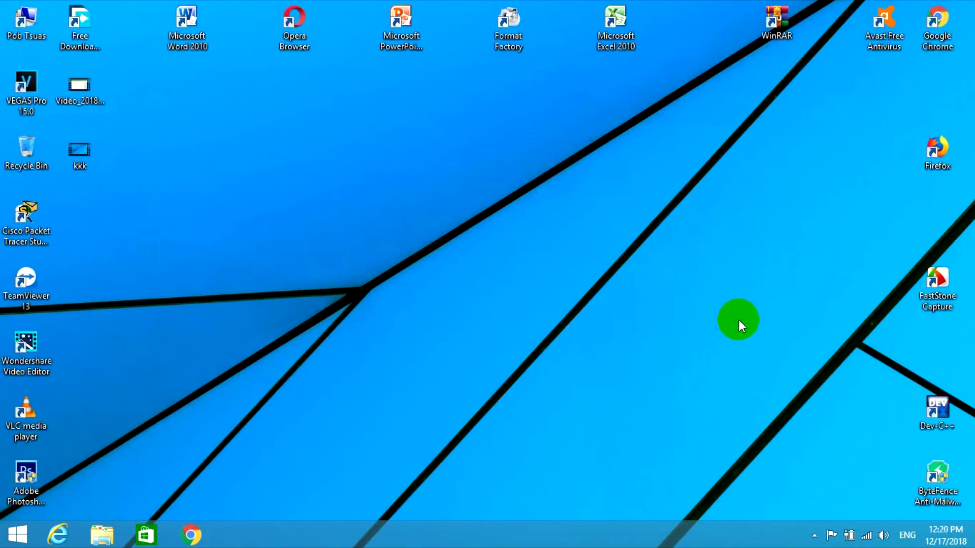
left_click(868, 536)
- Select the 'Pob tsuas' network in the Networks pane and start connecting to it
left_click_drag(970, 320, 970, 387)
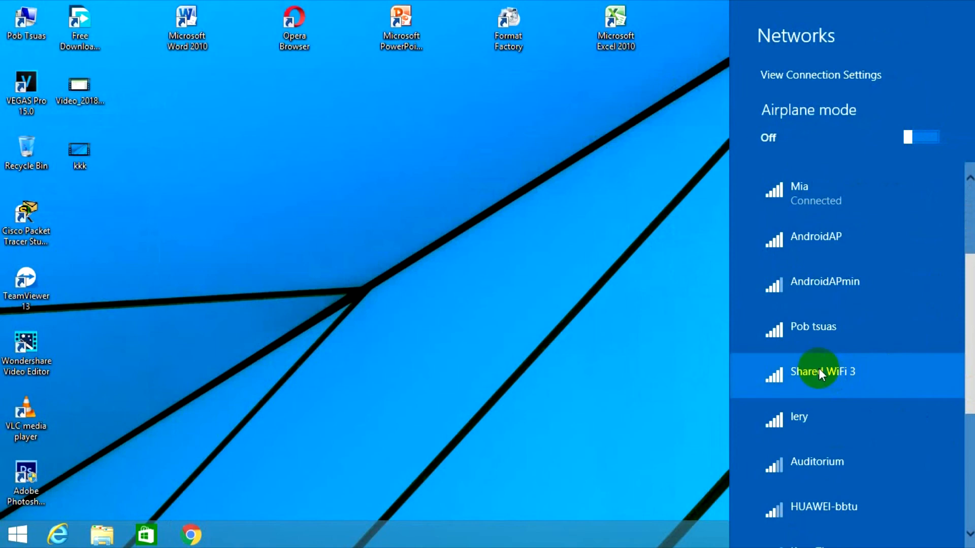
left_click(816, 331)
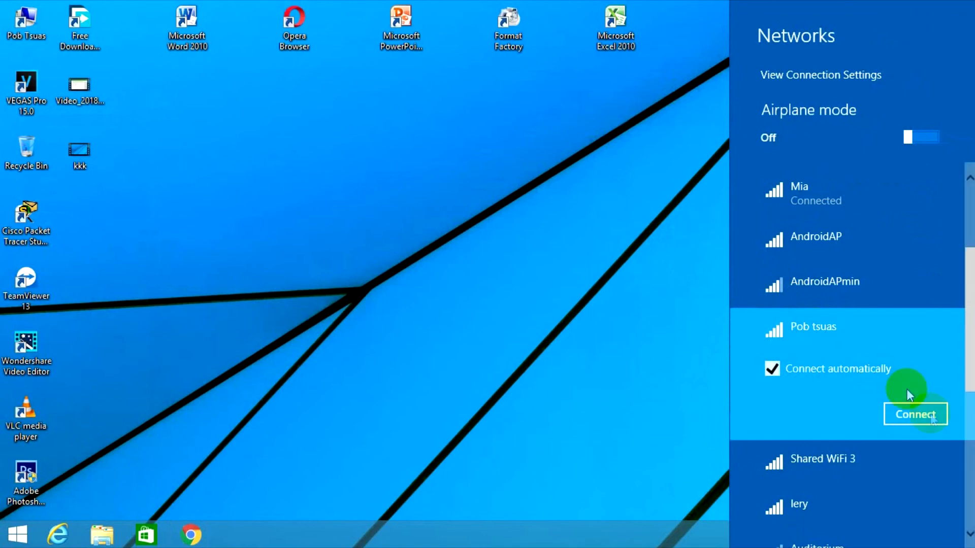
left_click(919, 415)
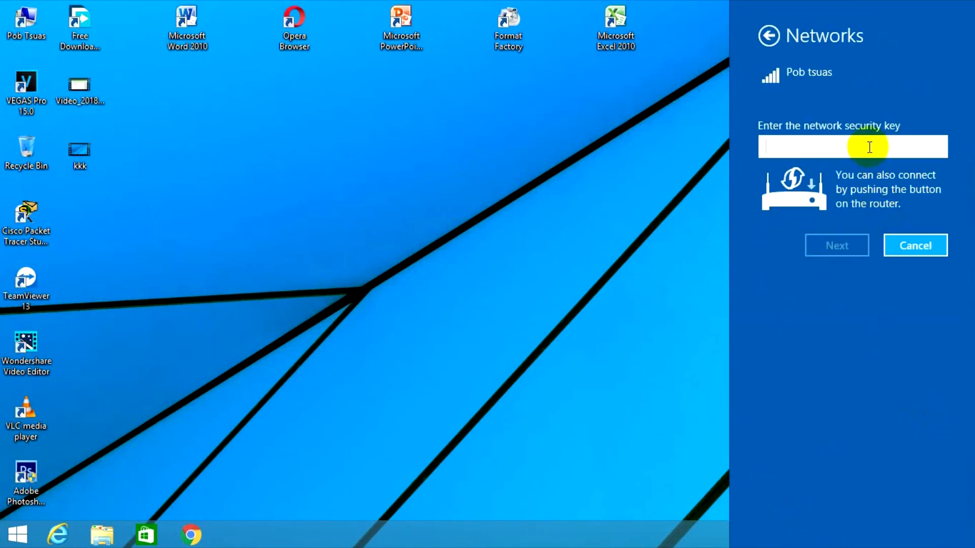
- Enter the network security key, allow device discovery, and dismiss the Windows license notice
type("•")
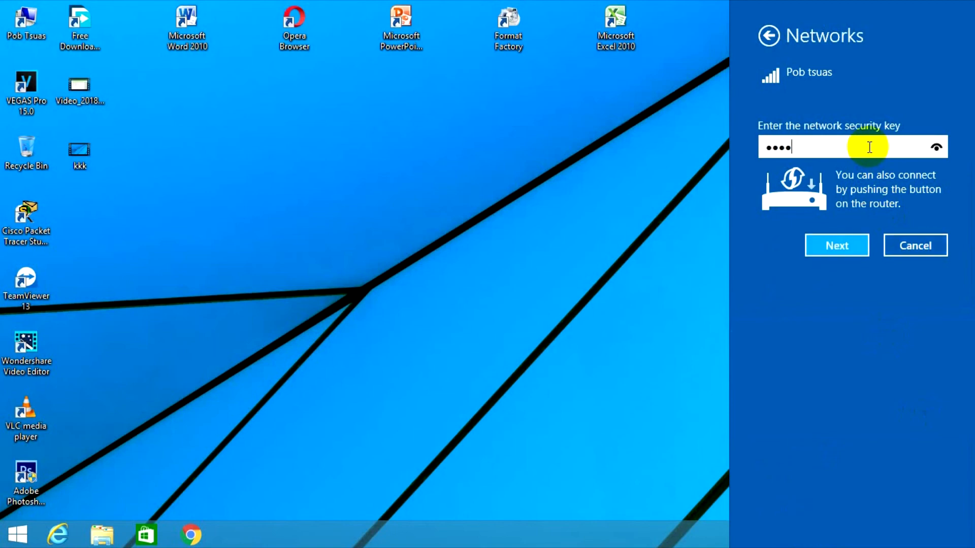
key("BackSpace")
key("BackSpace")
key("BackSpace")
key("BackSpace")
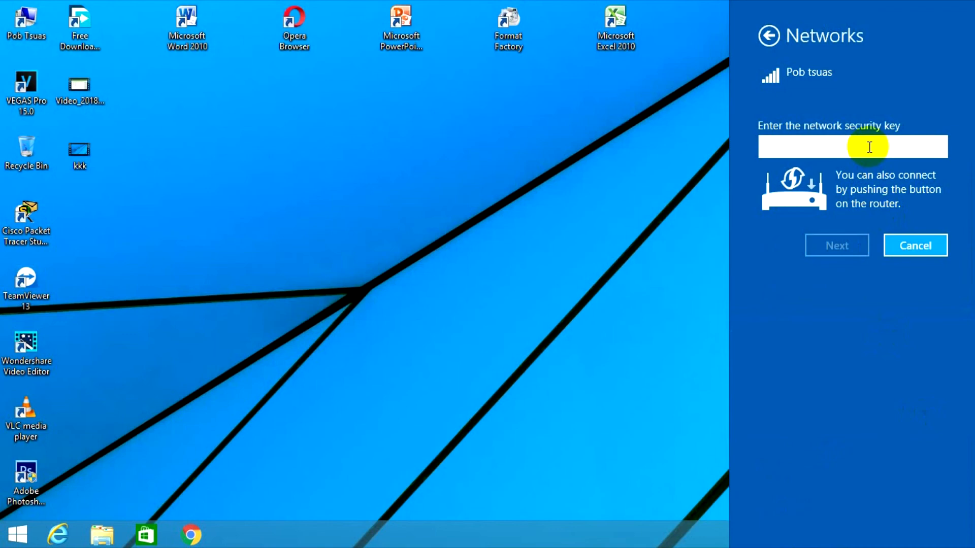
type("•••••••")
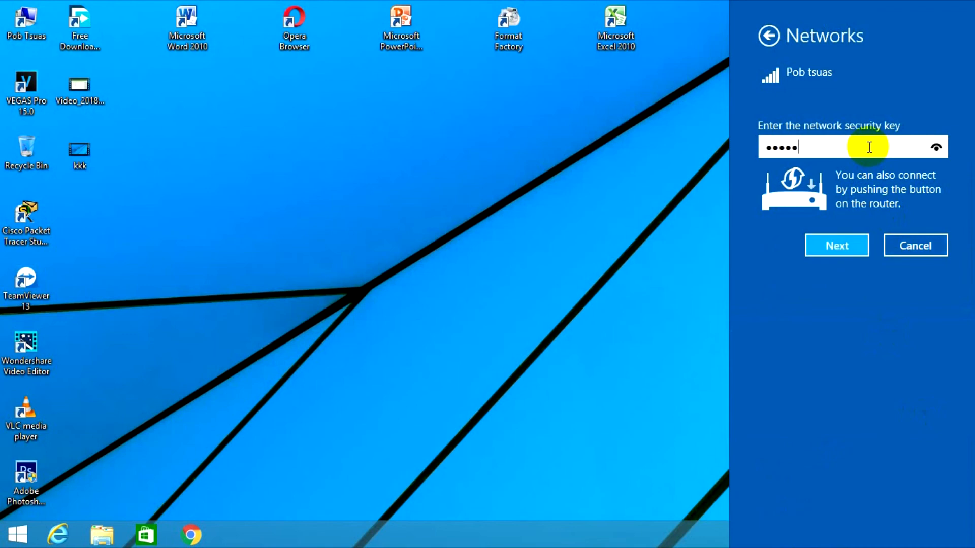
type("••••")
left_click(846, 245)
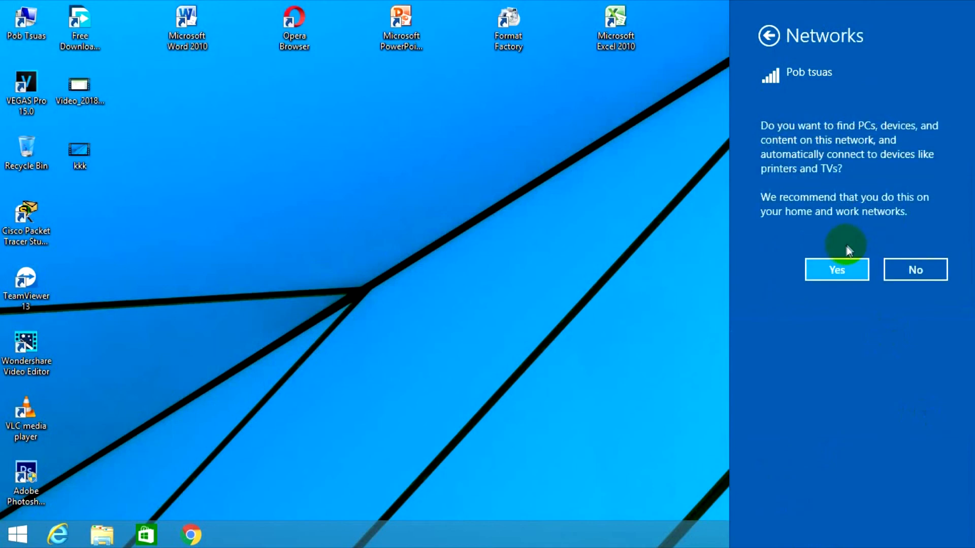
left_click(844, 268)
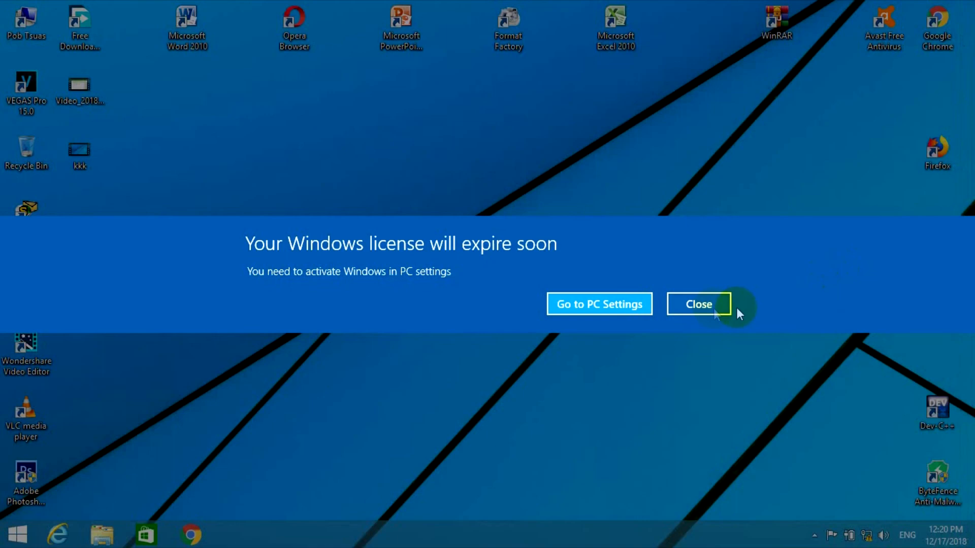
left_click(711, 310)
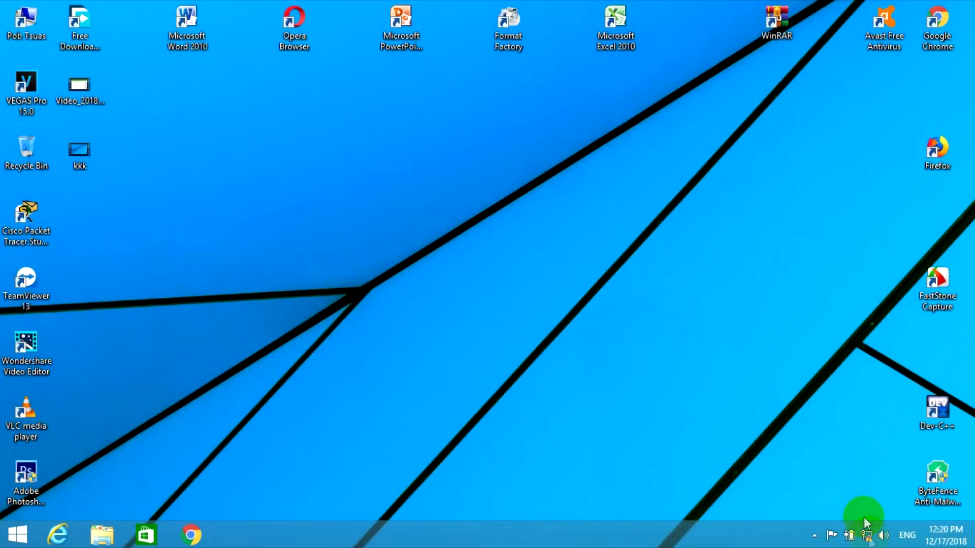
left_click(867, 535)
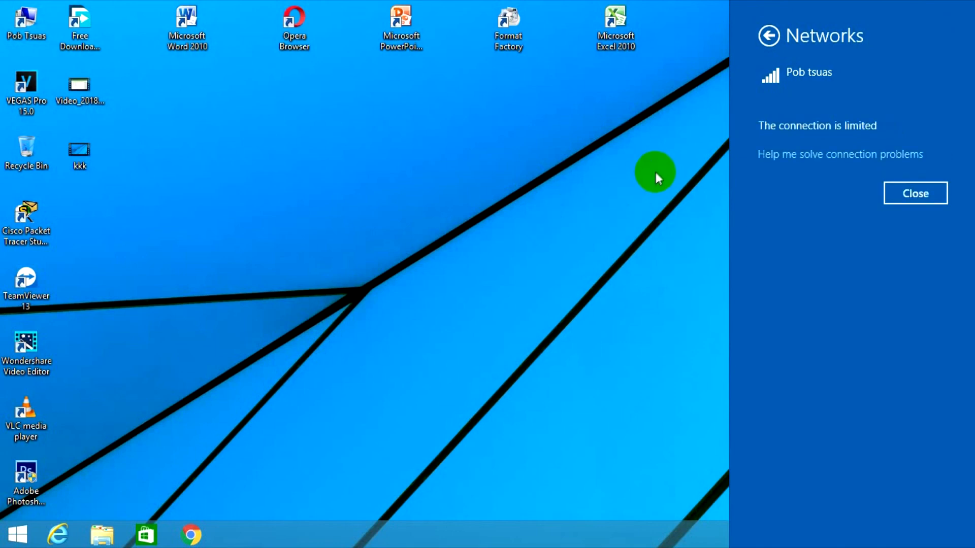
left_click(586, 194)
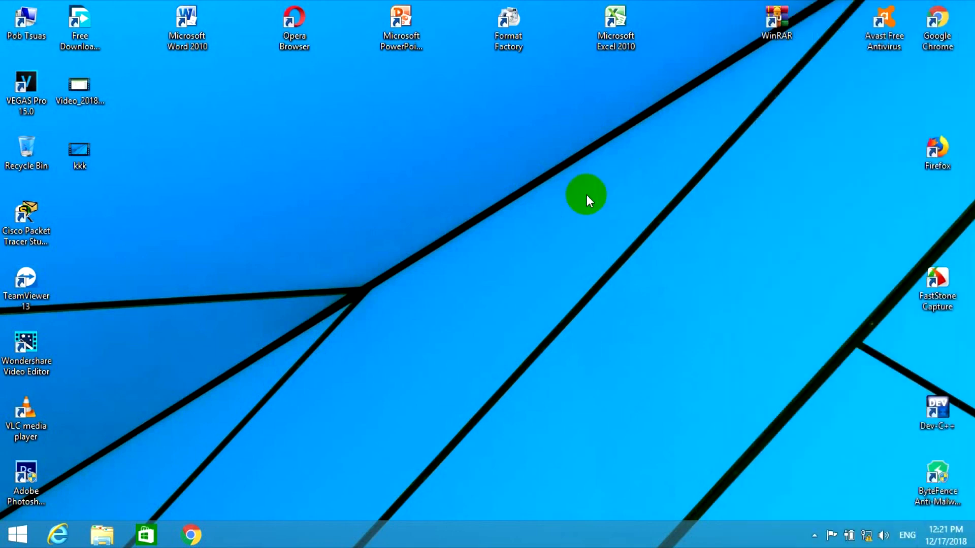
right_click(483, 150)
left_click(521, 196)
right_click(445, 139)
left_click(494, 180)
right_click(493, 177)
left_click(545, 222)
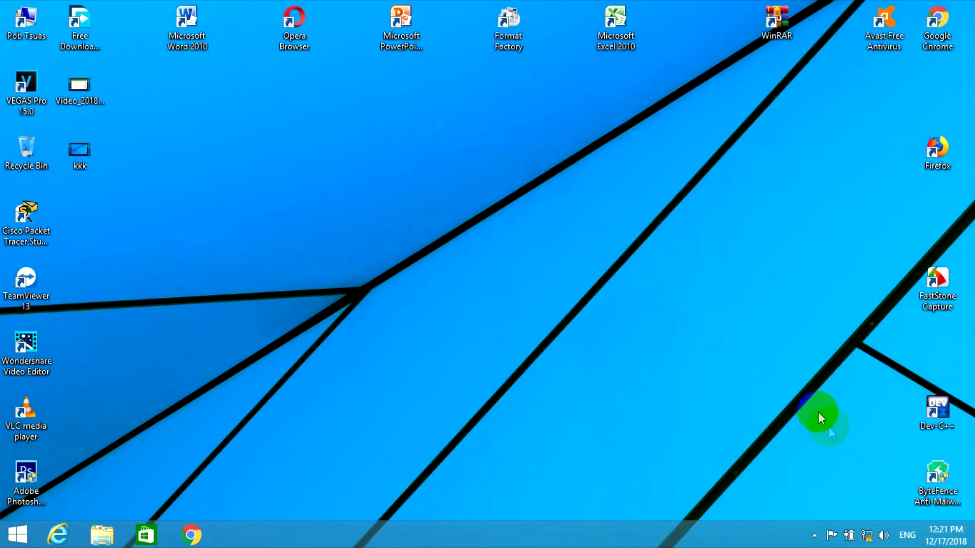
left_click(814, 535)
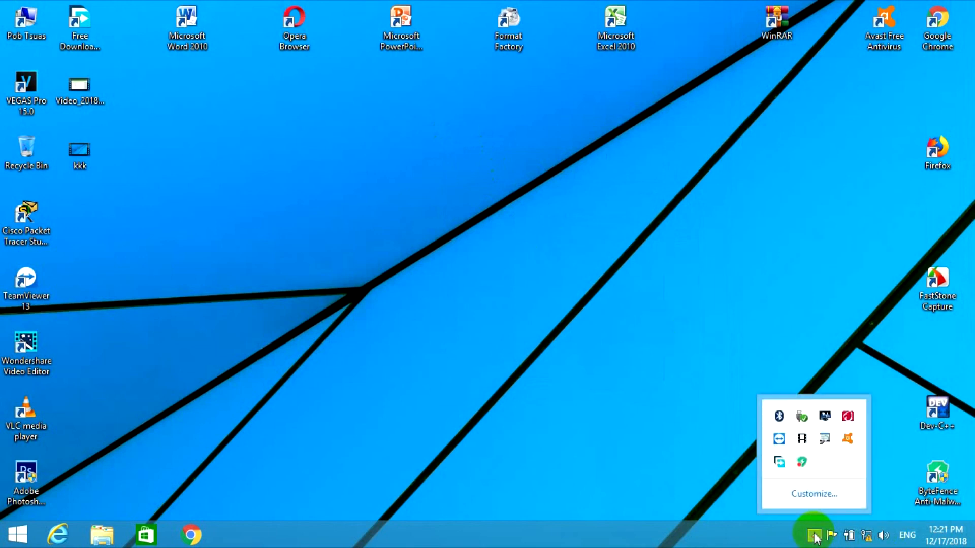